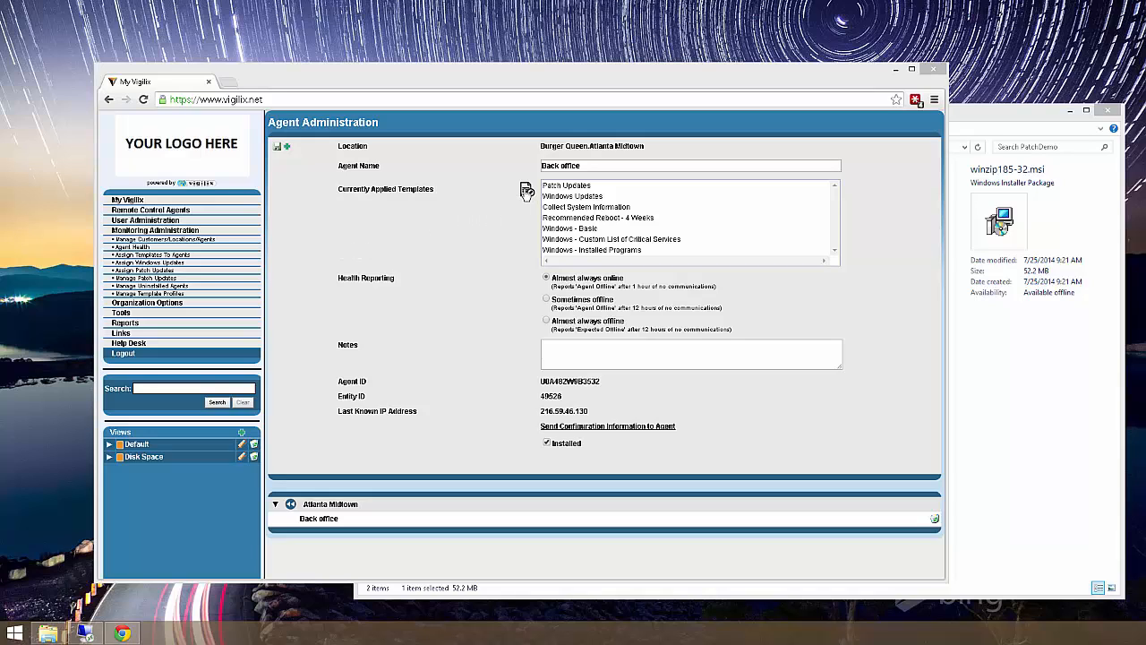
Save the Back office agent's templates with Patch Updates selected under [POS-Manage].
click(526, 193)
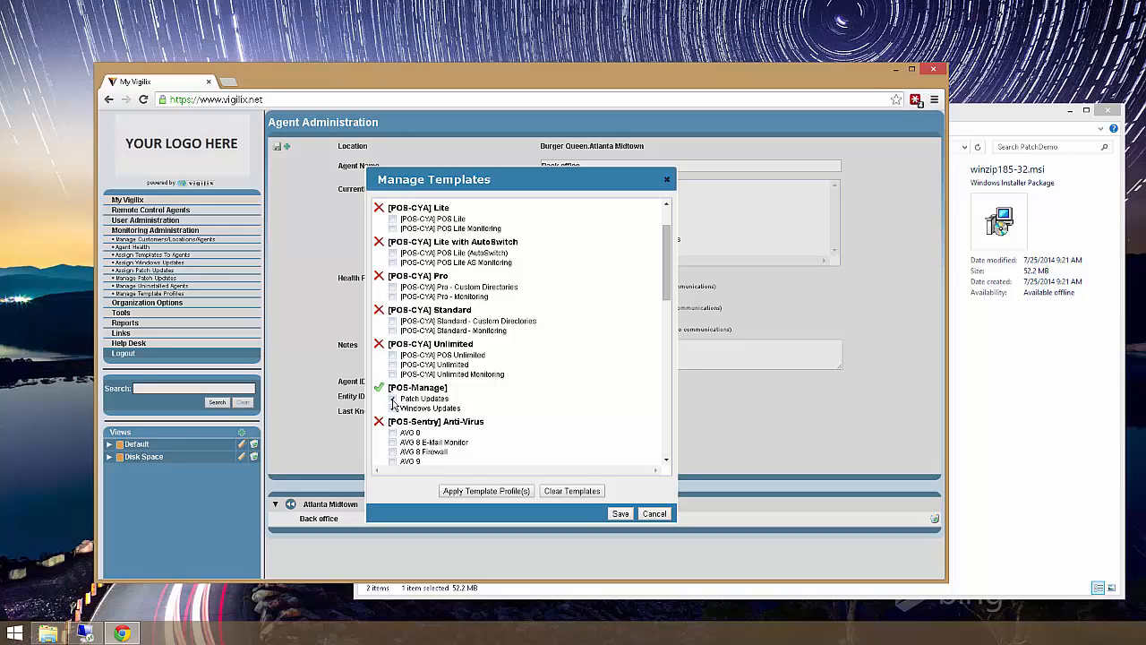
click(621, 514)
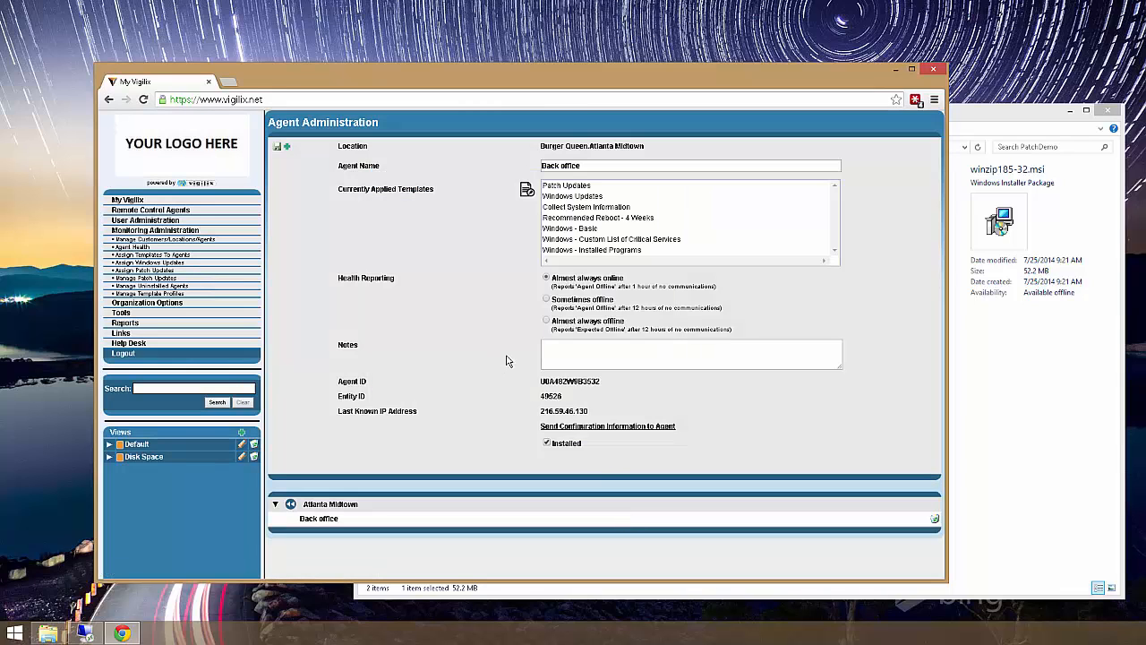
Open the Install Winzip 18.5 patch under Vigilix Demo in patch management and review its name, description and version fields.
click(160, 279)
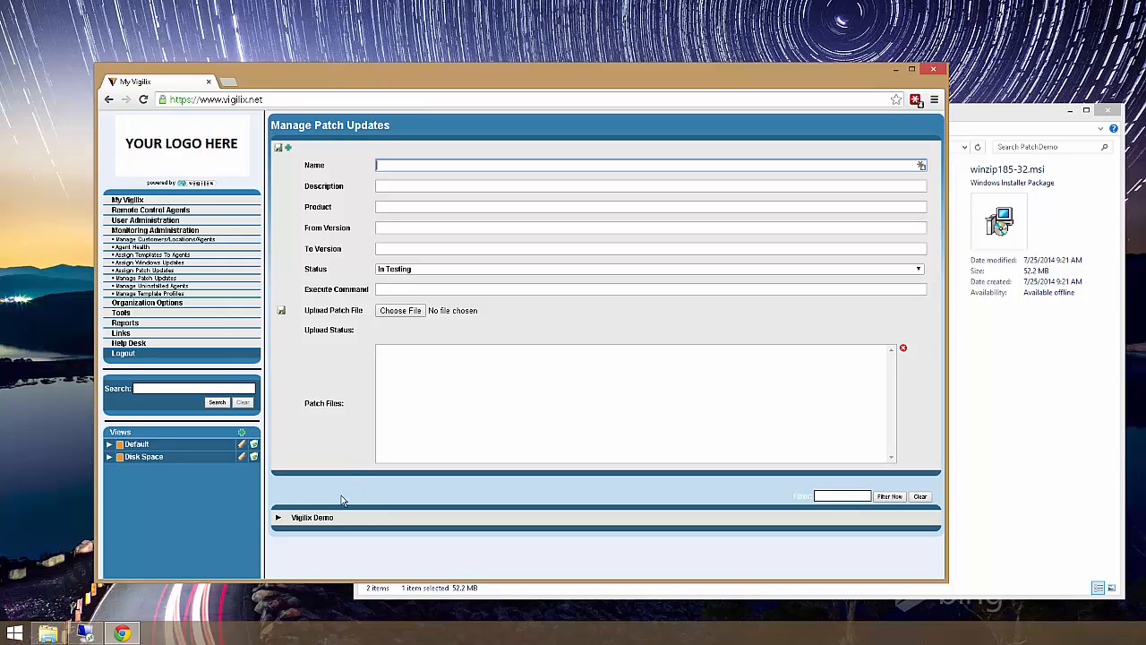
click(320, 519)
click(363, 534)
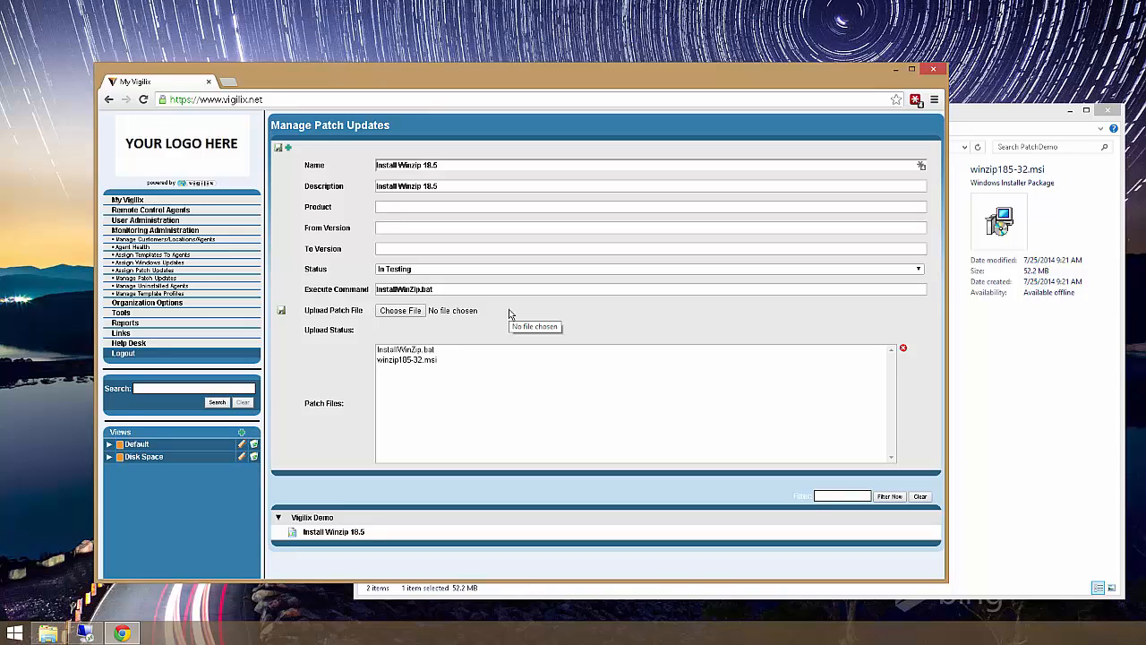
drag(455, 167, 370, 183)
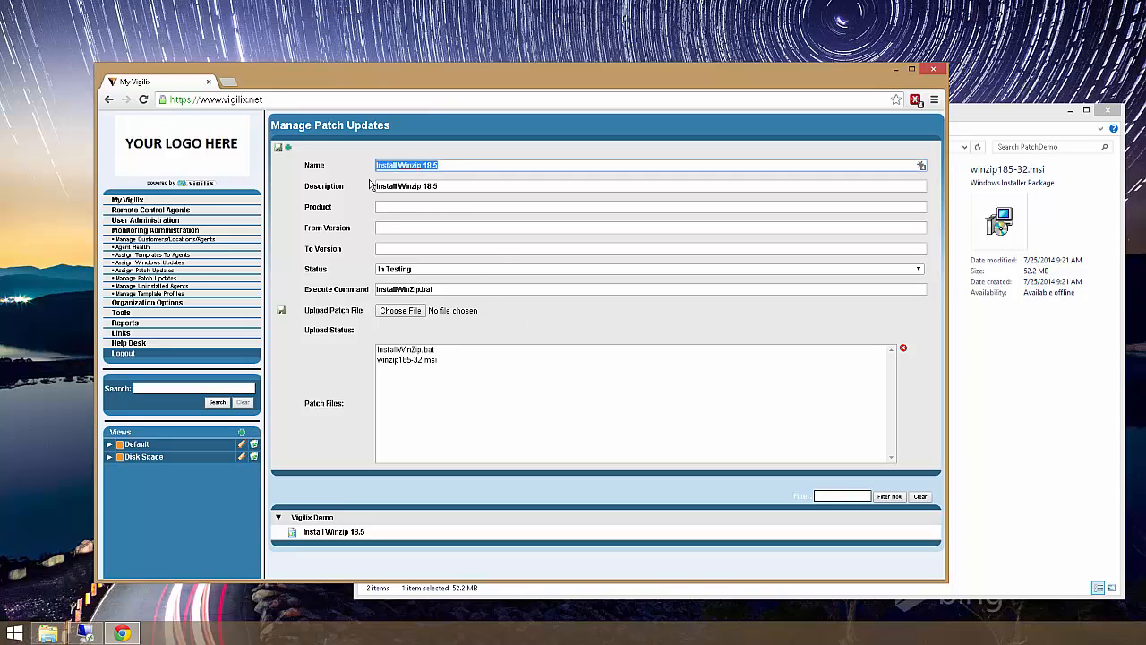
drag(457, 186, 286, 196)
click(418, 209)
click(409, 228)
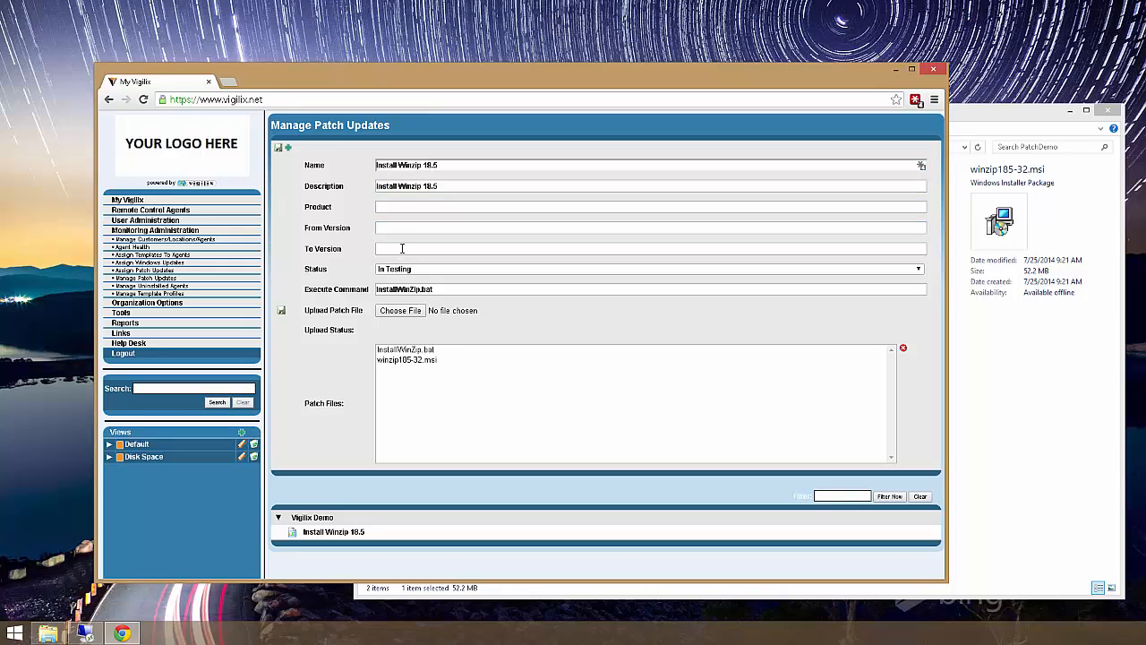
click(400, 248)
Set the patch's product to WinZip and its From Version to 18.5, and save the patch.
click(397, 209)
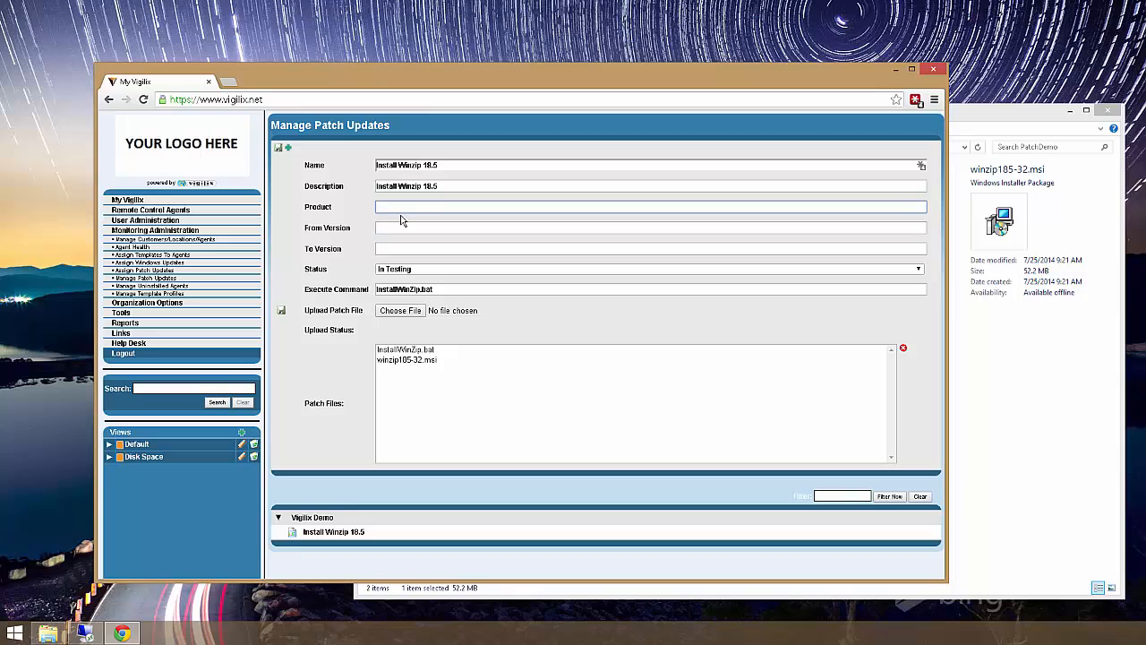
text(WinZip)
key(Tab)
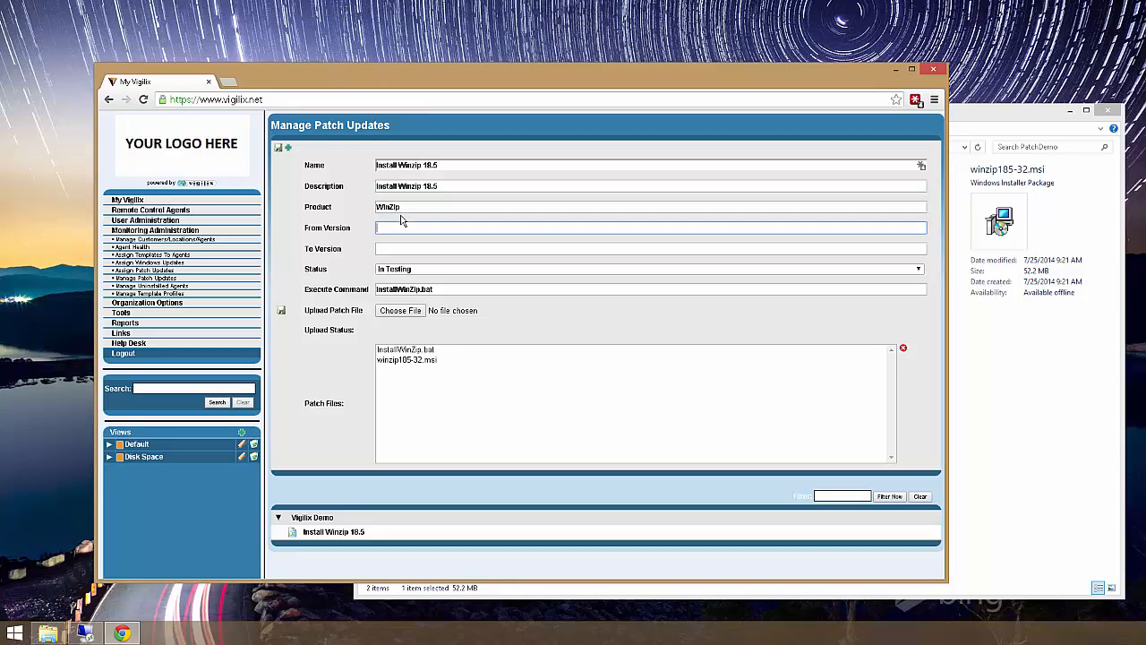
text(1.8.5)
click(413, 248)
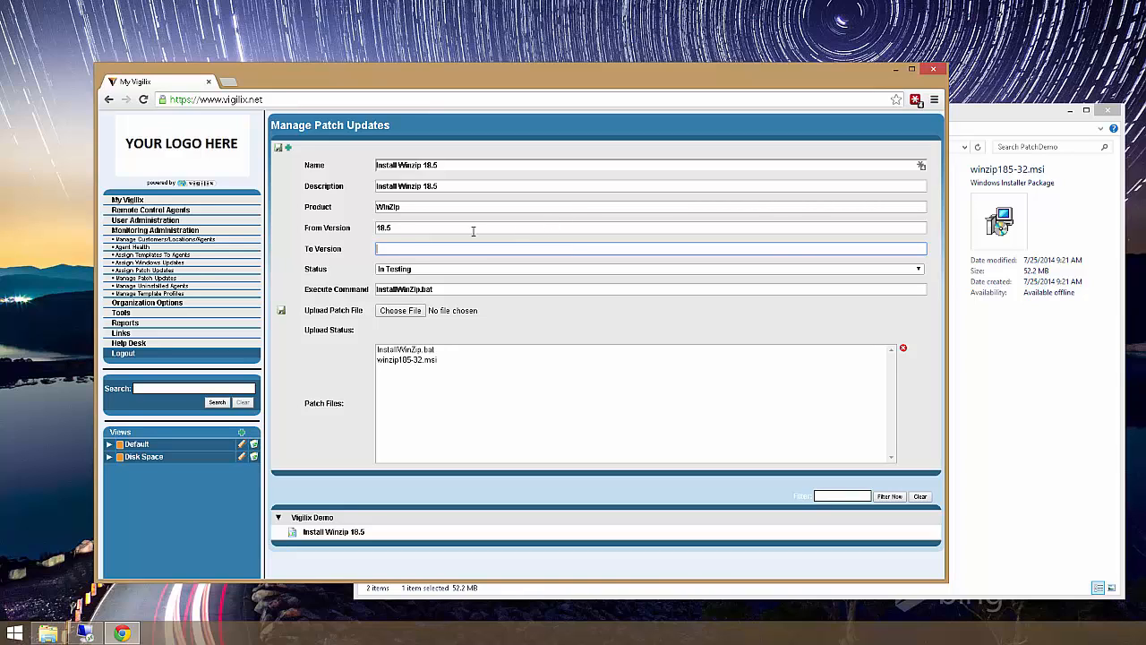
click(412, 207)
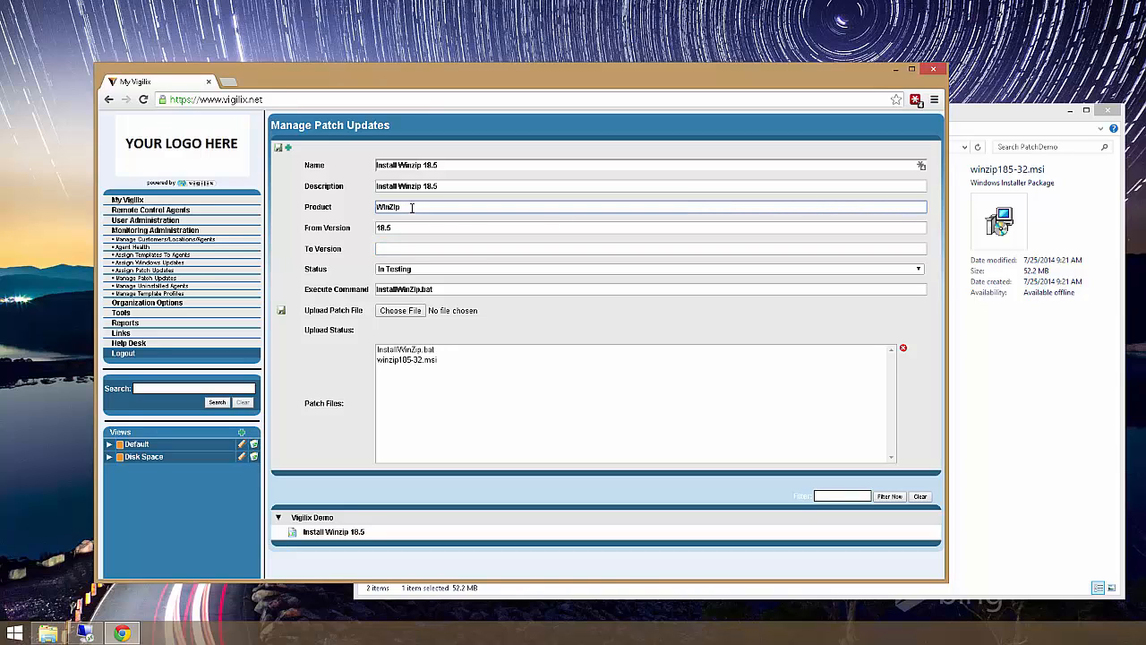
click(420, 227)
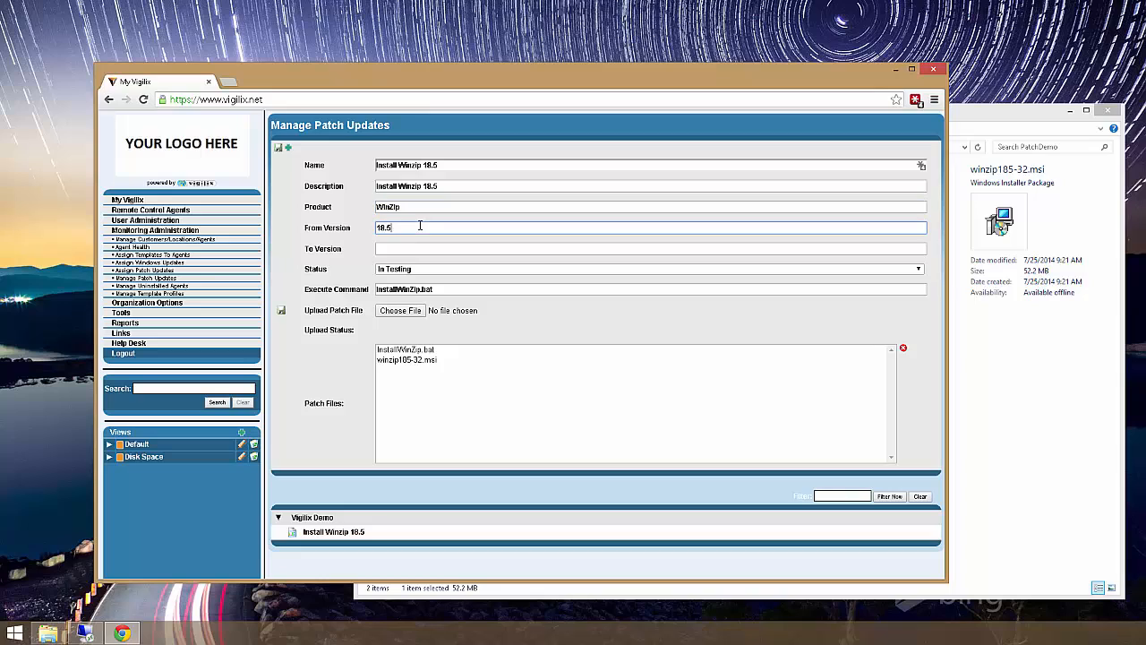
click(422, 247)
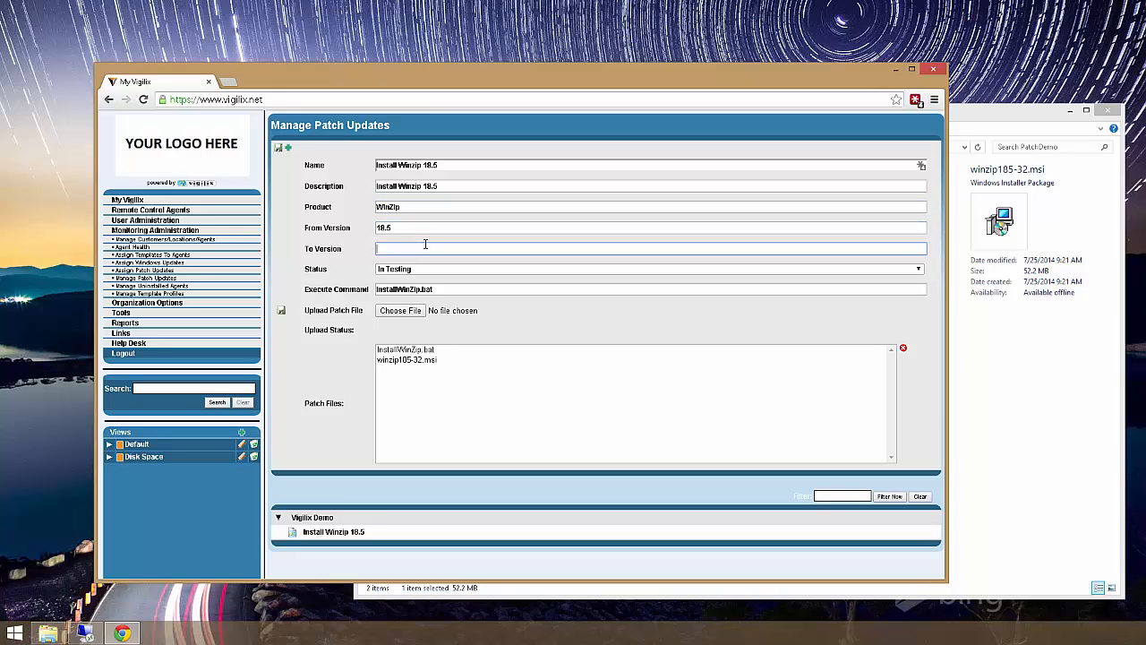
click(279, 150)
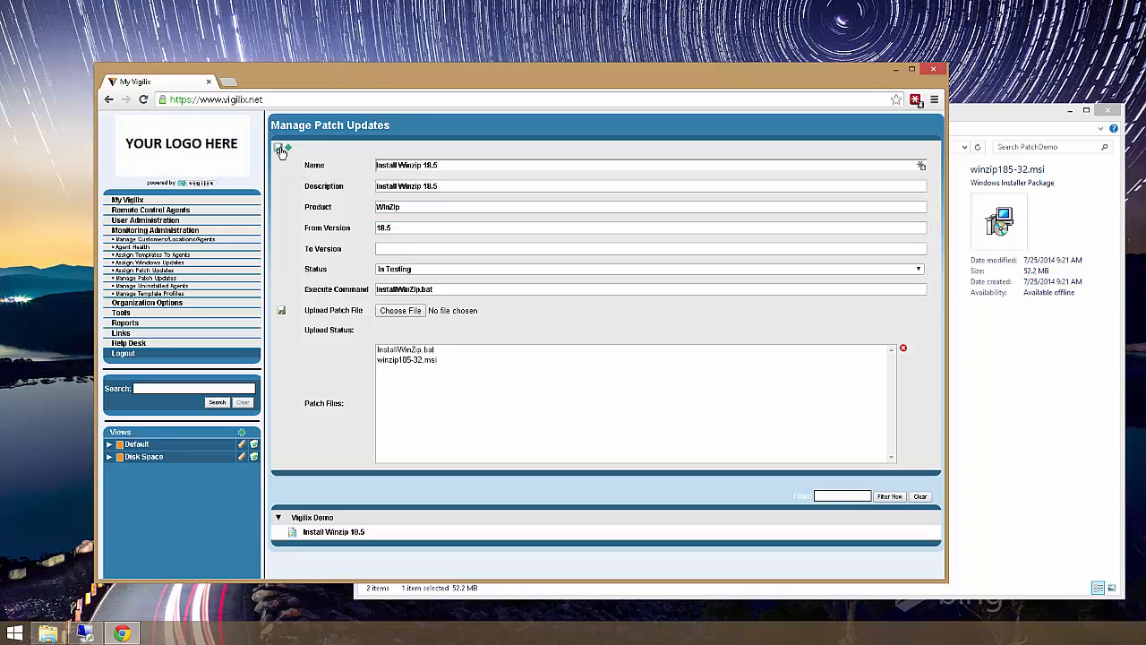
Review the patch's status options, keeping In Testing selected, and examine its execute command.
click(416, 272)
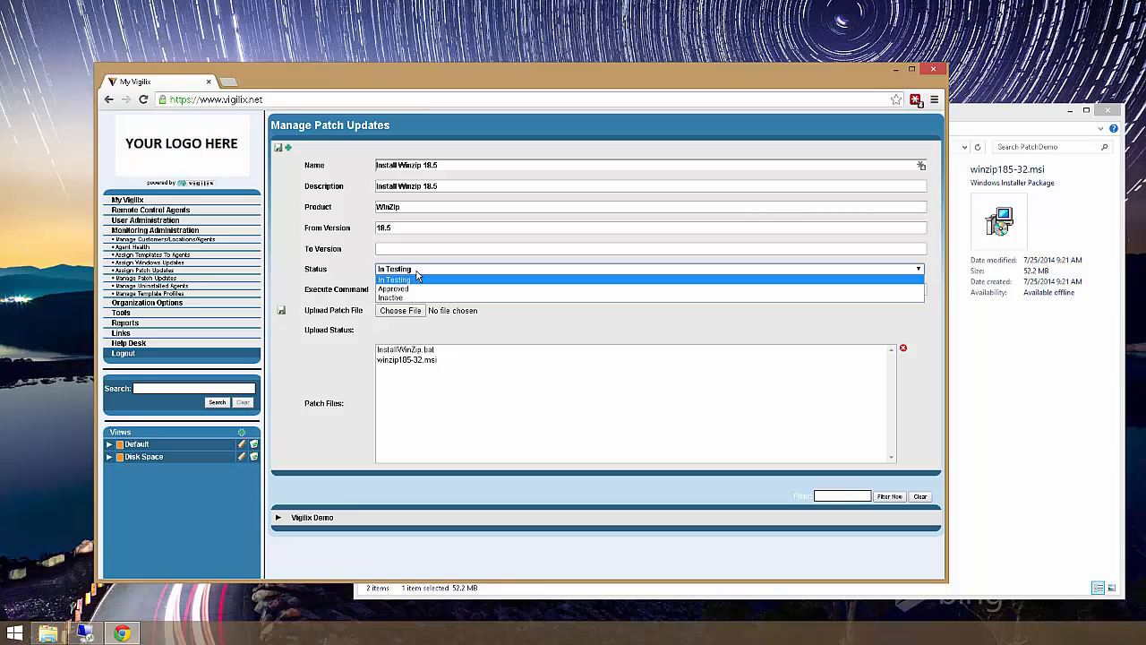
click(417, 278)
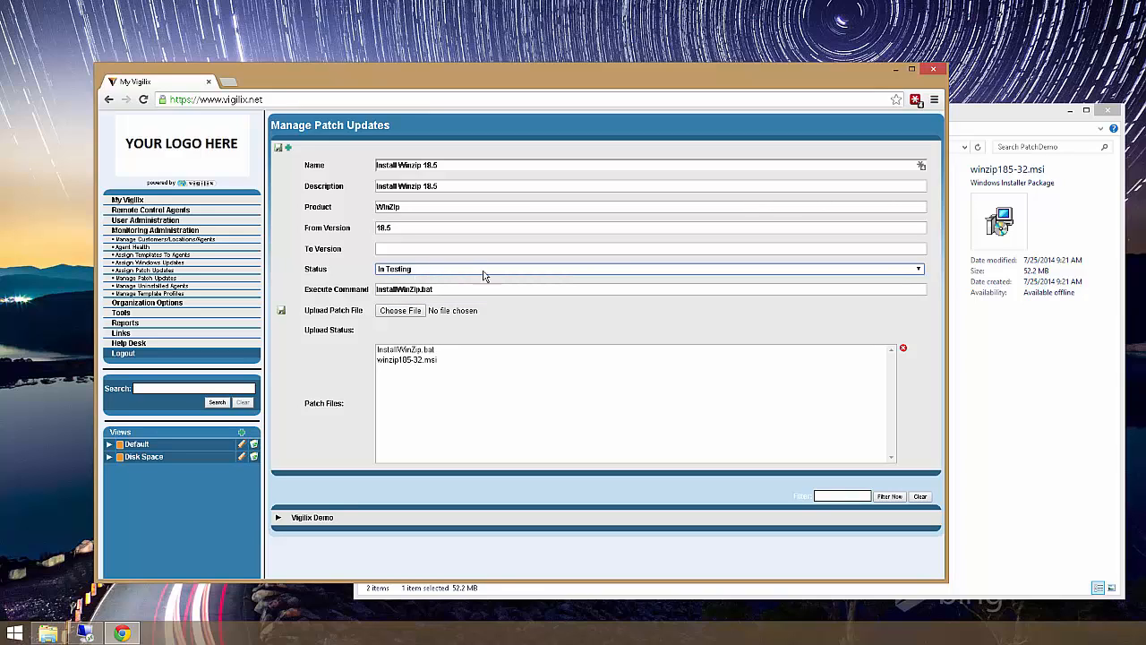
click(443, 289)
drag(444, 289, 334, 301)
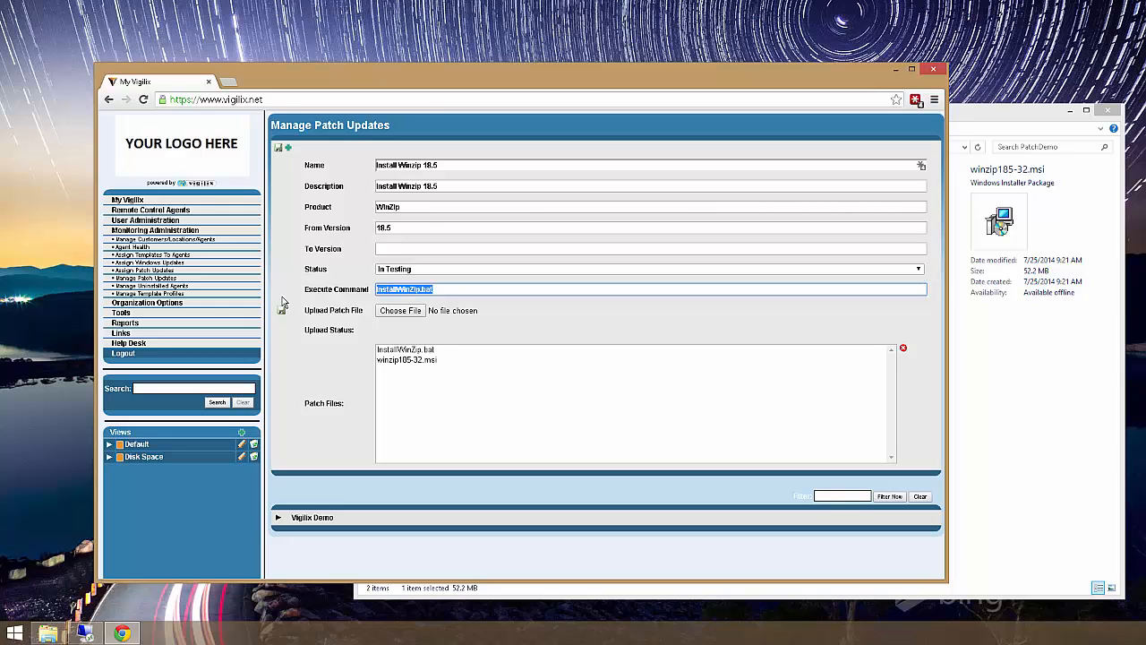
Open InstallWinZip.bat from the PatchDemo folder in Notepad, examine its msiexec command, and return to the patch form in Chrome.
click(49, 633)
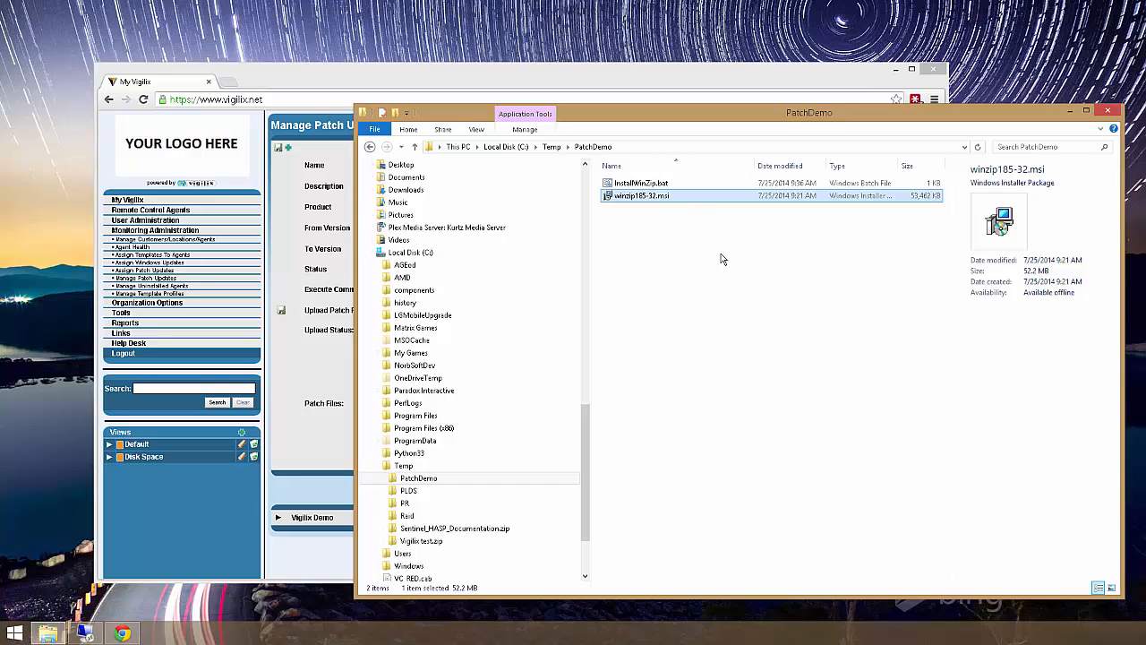
right_click(688, 189)
click(693, 202)
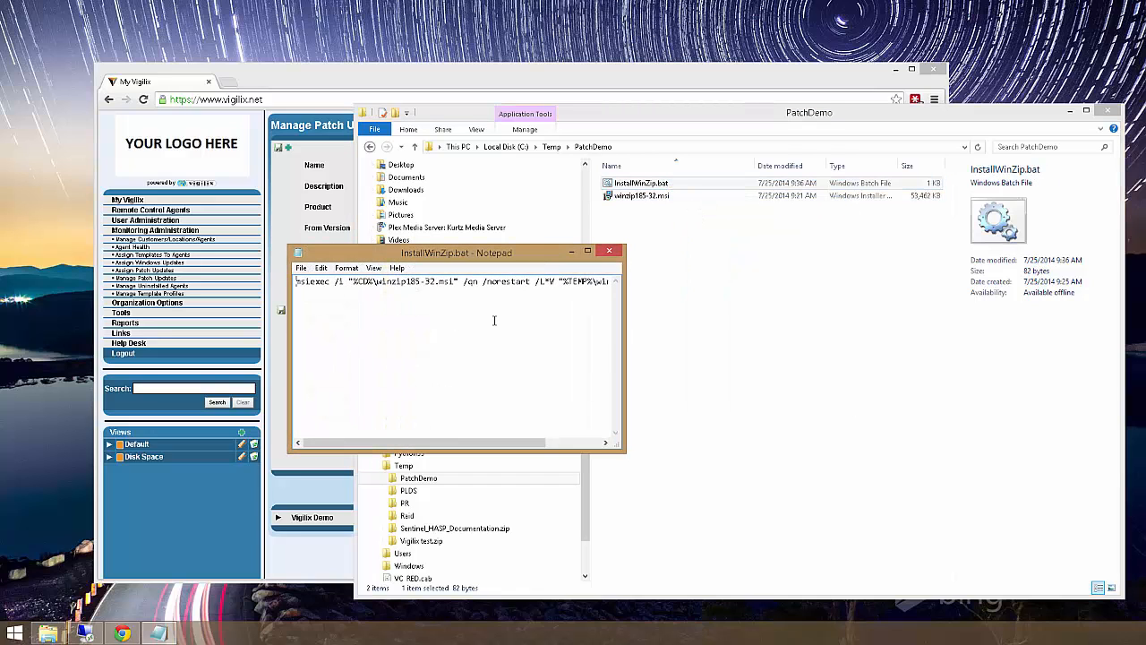
drag(377, 282, 536, 282)
click(478, 282)
click(611, 251)
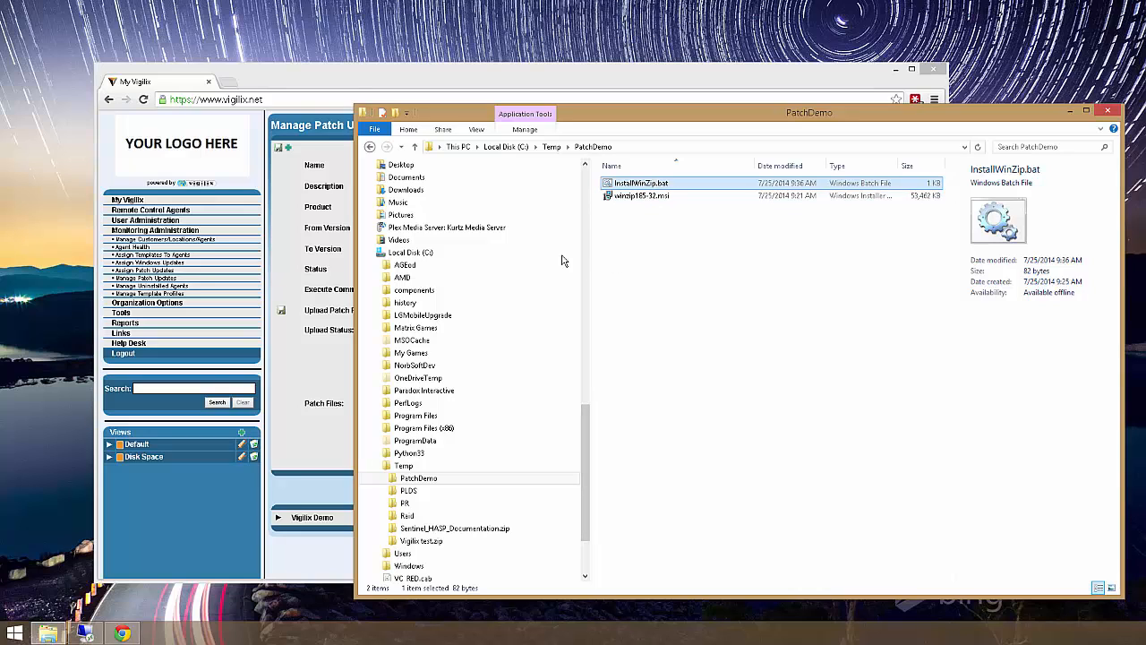
click(341, 82)
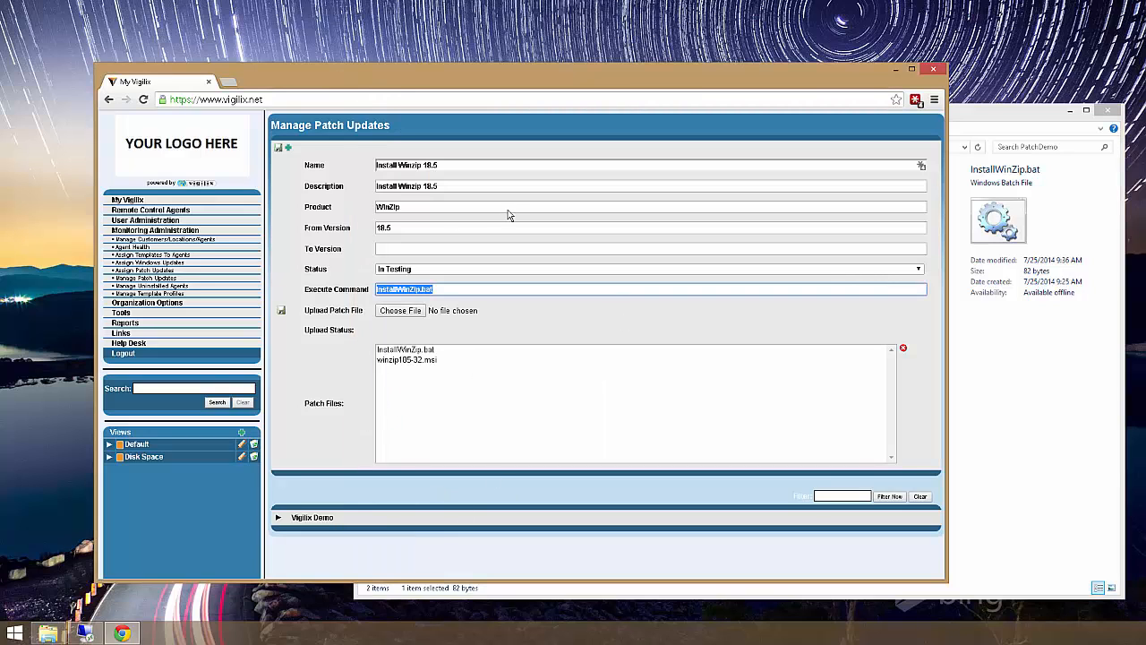
Try to choose InstallWinZip.bat from the PatchDemo folder as the patch file to upload.
click(424, 360)
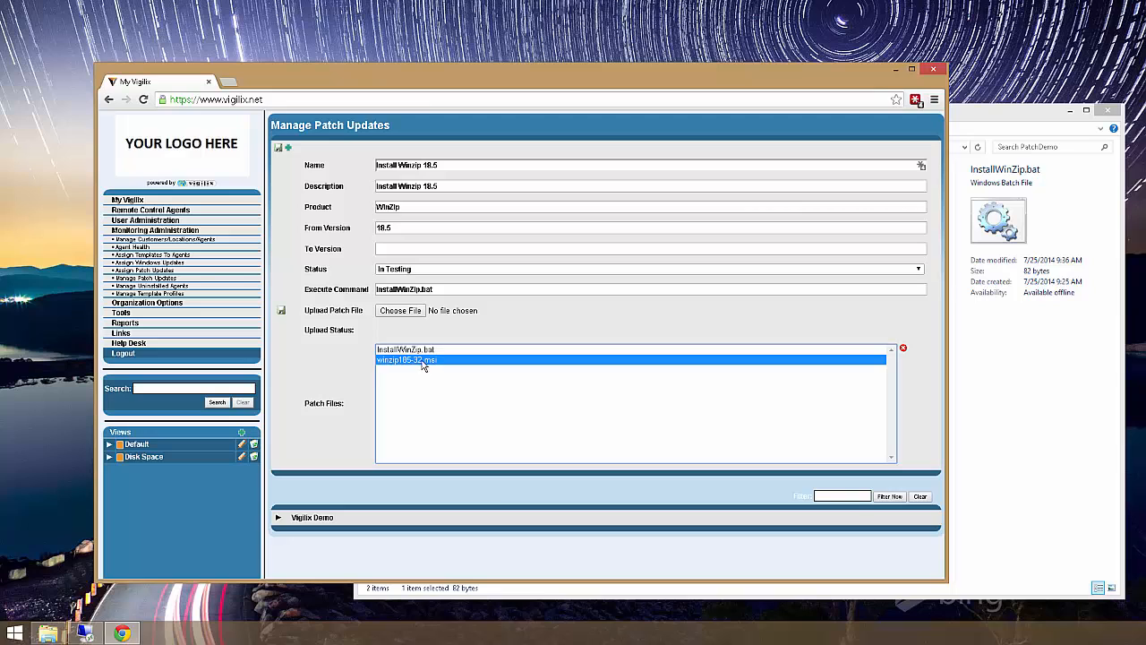
click(398, 316)
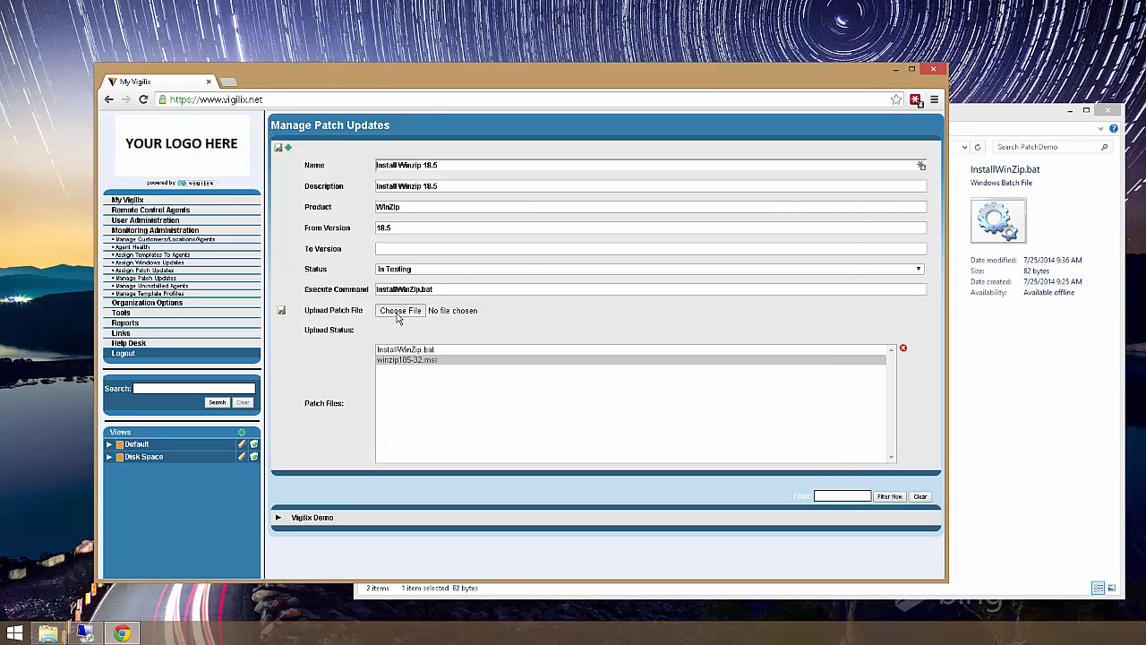
click(470, 246)
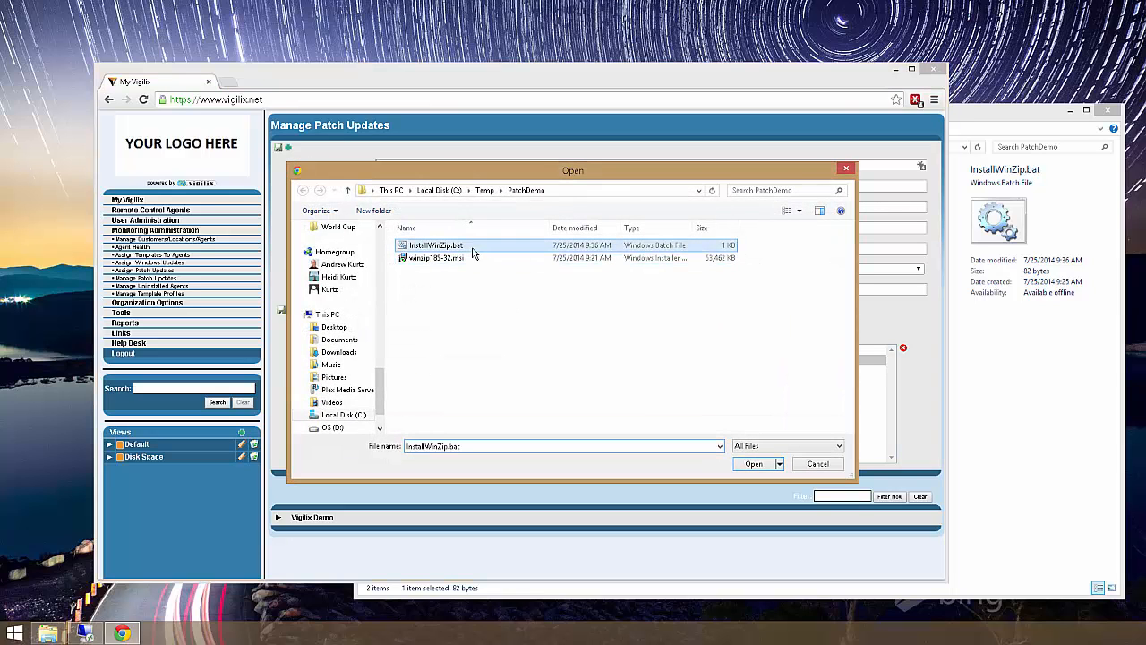
click(754, 464)
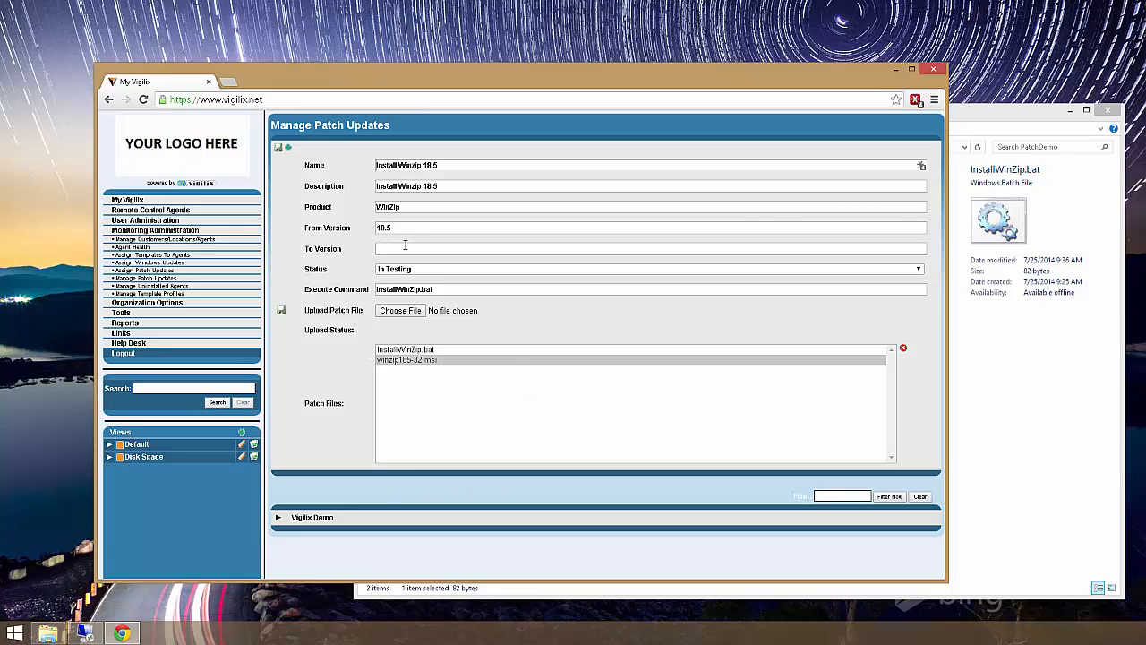
Assign the Install Winzip 18.5 patch to the Back office agent with the update window set to Immediately, and refresh its status.
click(152, 272)
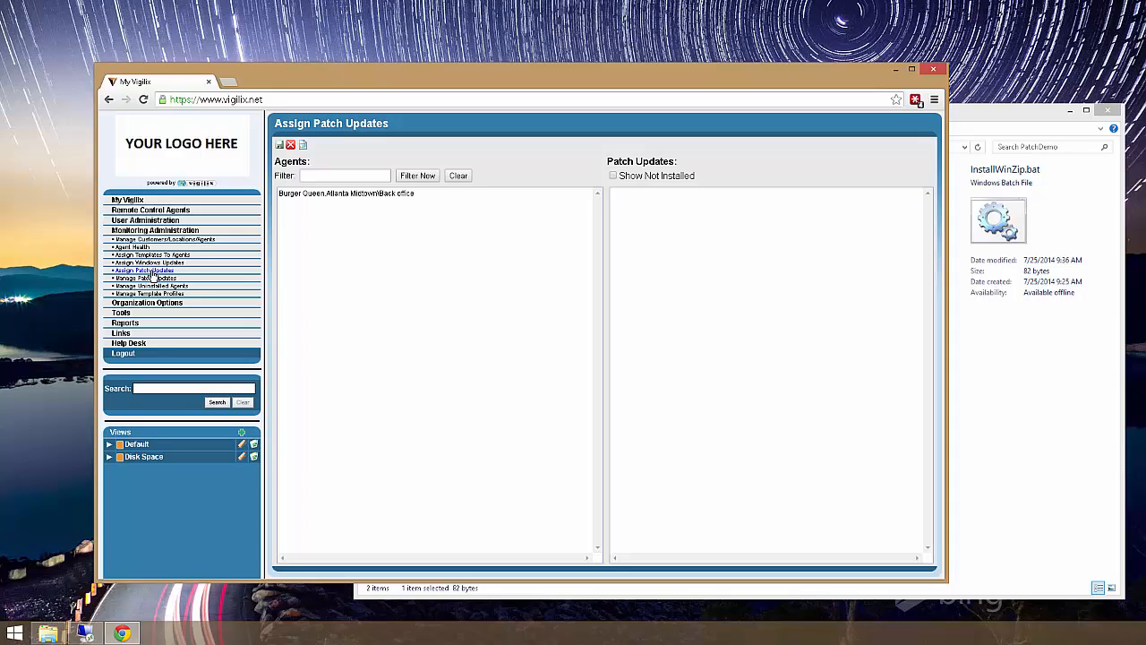
click(325, 195)
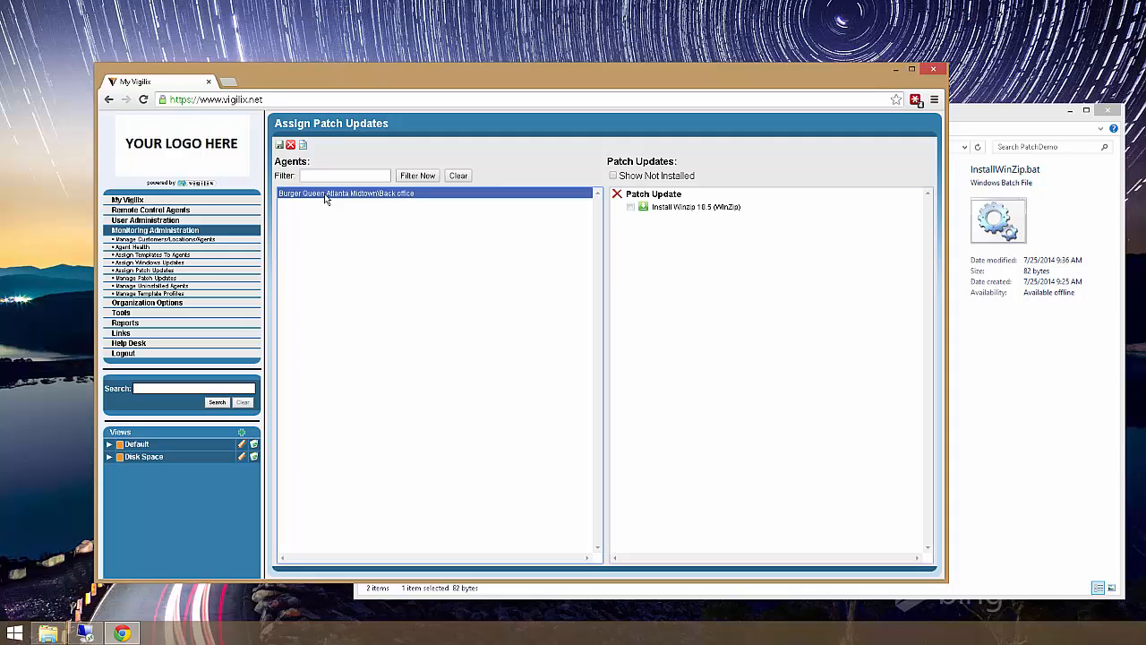
click(631, 207)
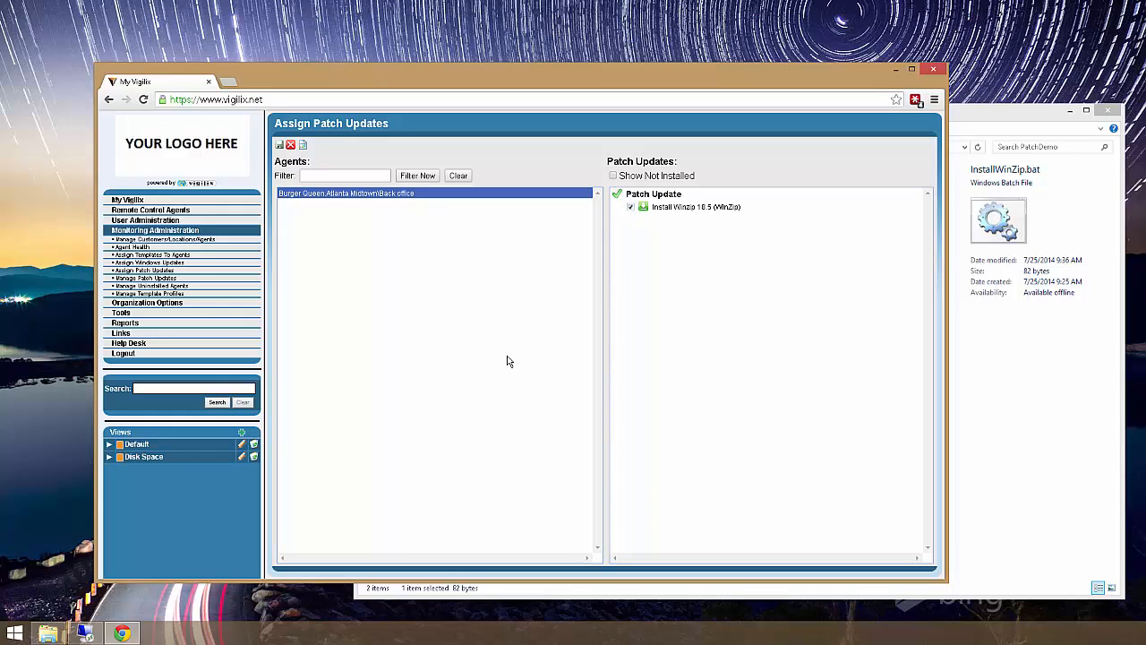
click(281, 148)
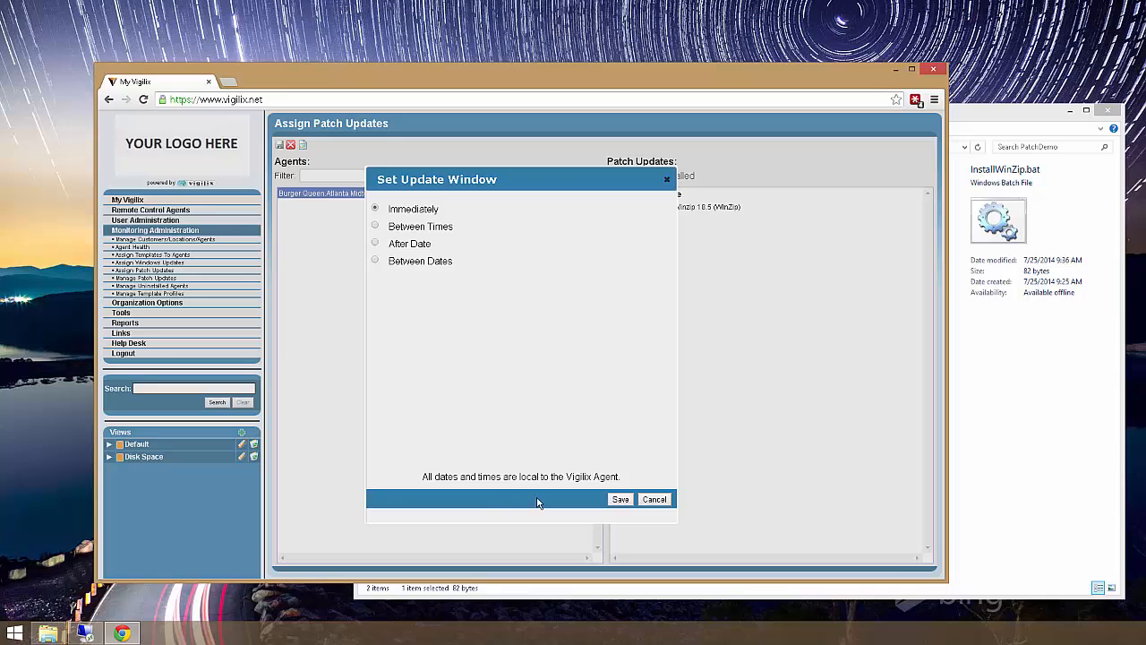
click(621, 501)
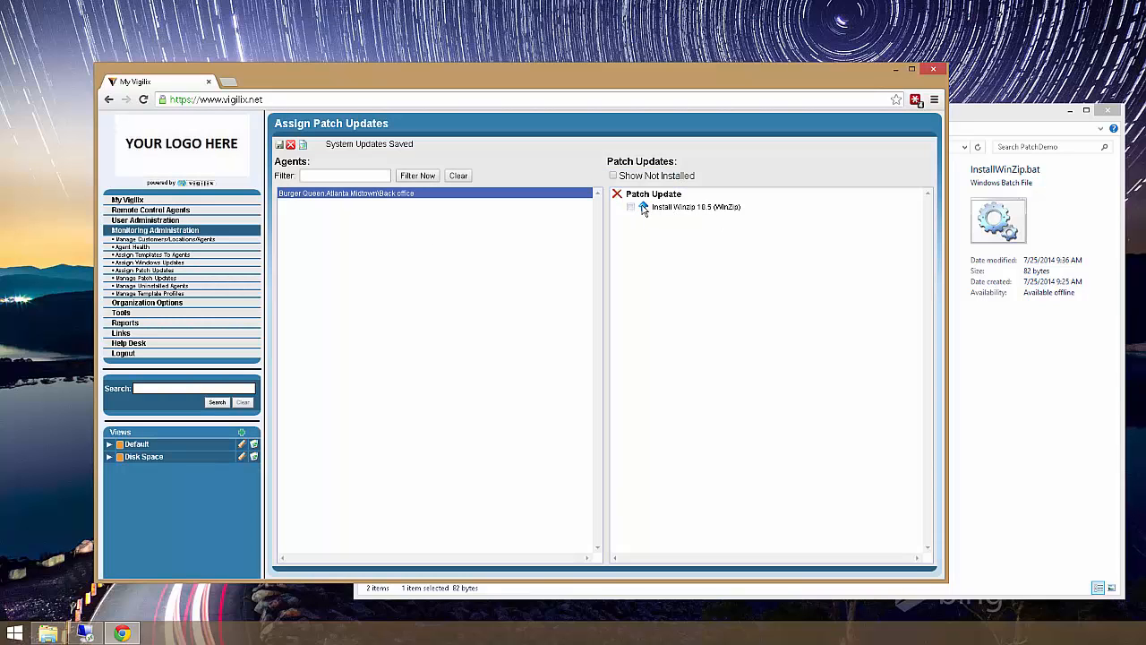
mouse_move(643, 209)
click(307, 197)
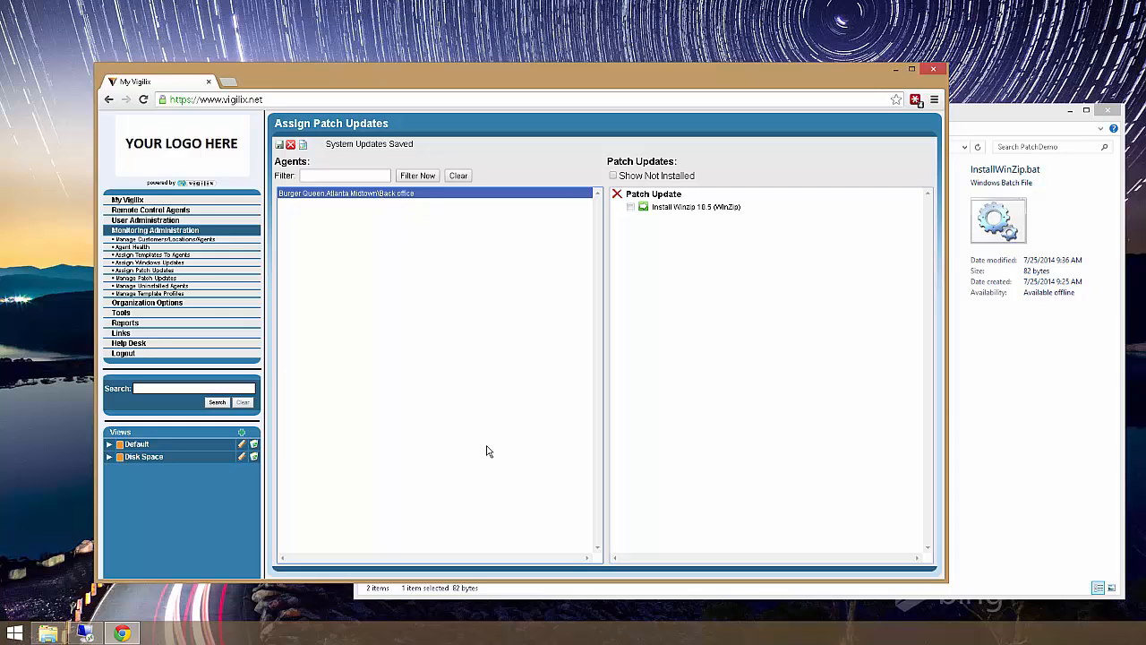
Switch to the agent's remote desktop and inspect the downloaded patch's folder under C:\Program Files\Vigilix\Patches.
click(85, 633)
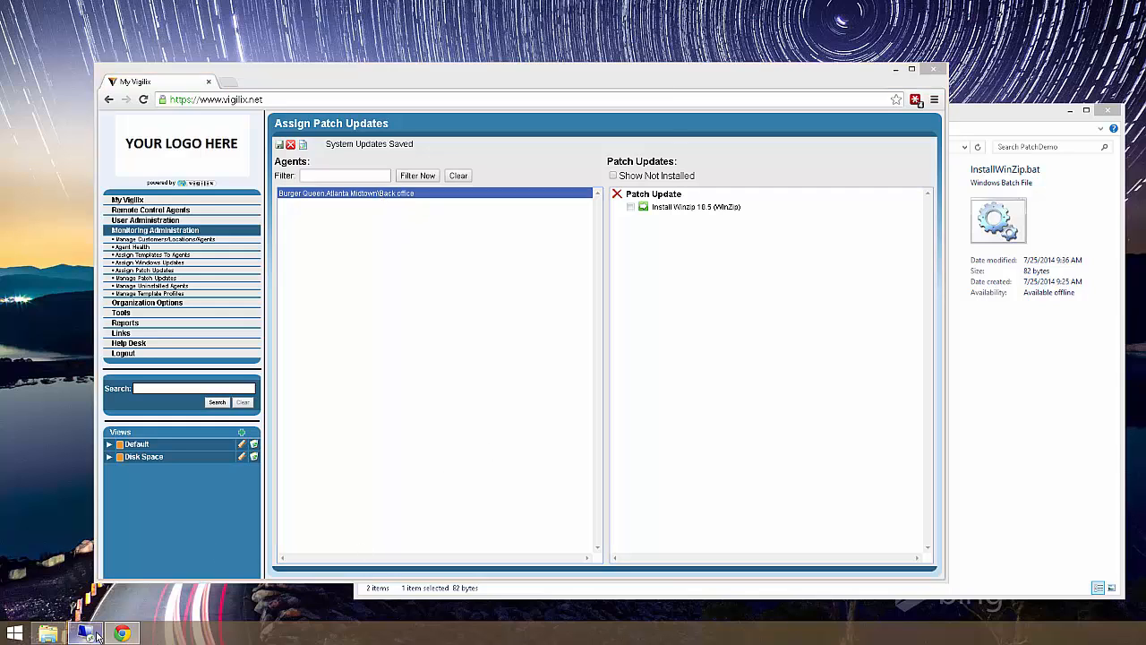
click(89, 633)
click(466, 425)
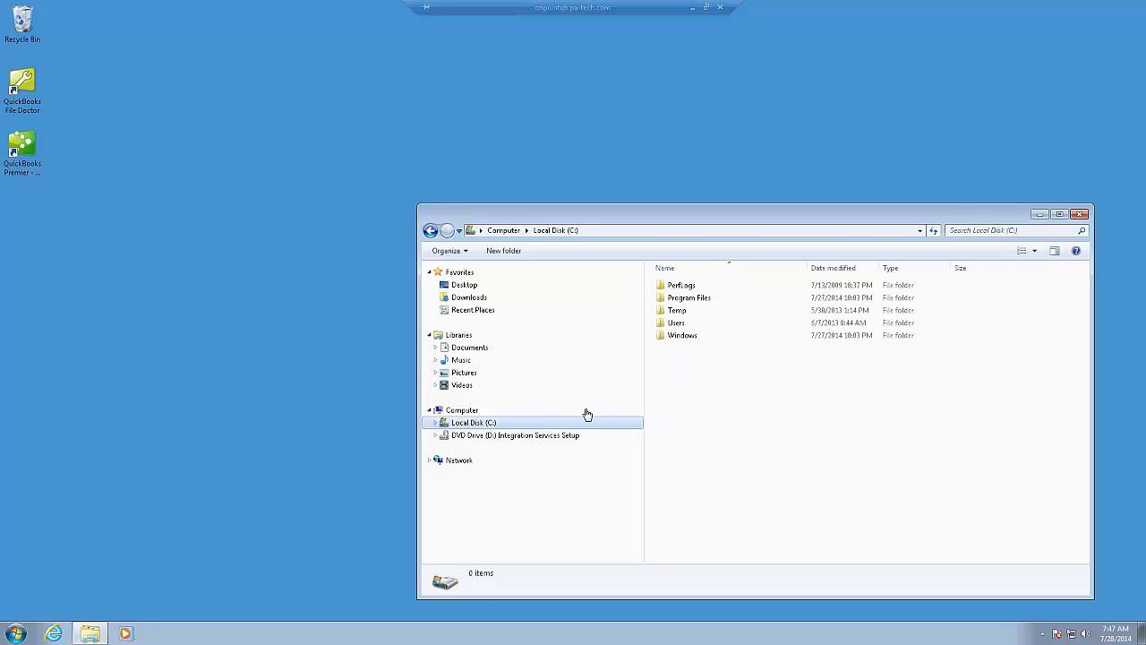
click(435, 423)
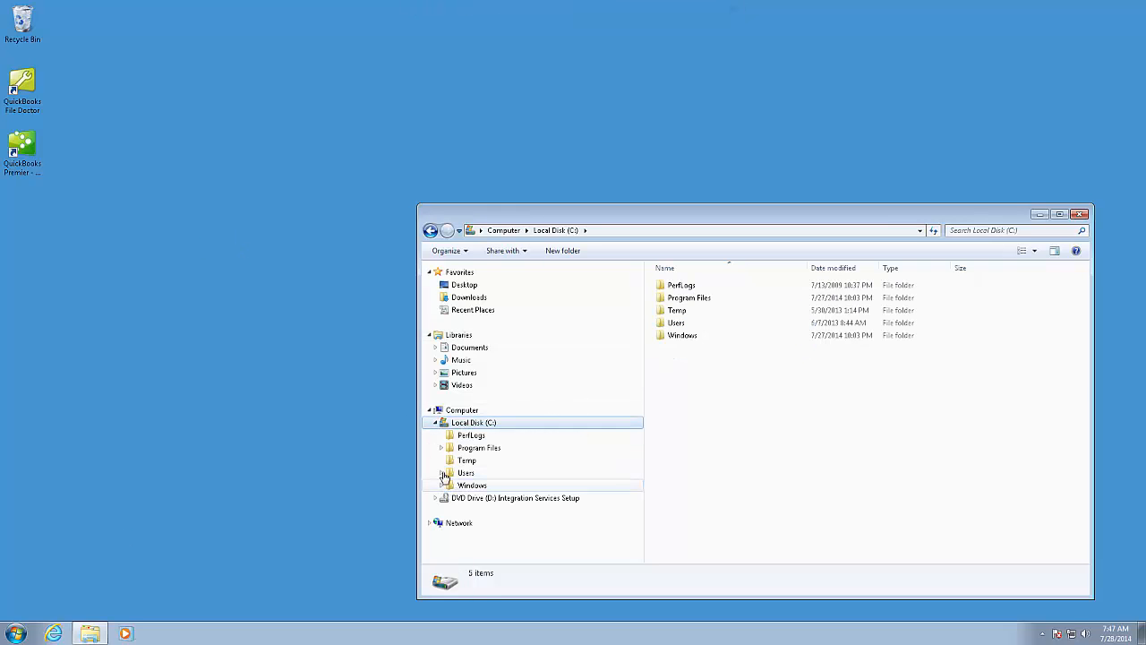
click(440, 448)
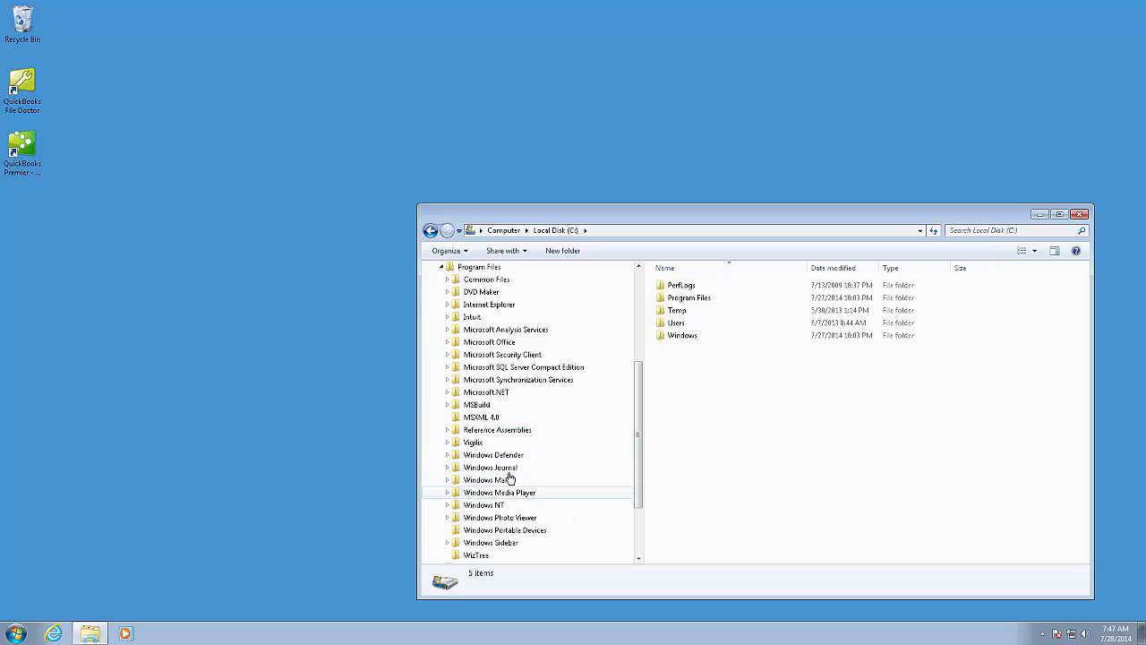
click(448, 442)
click(533, 542)
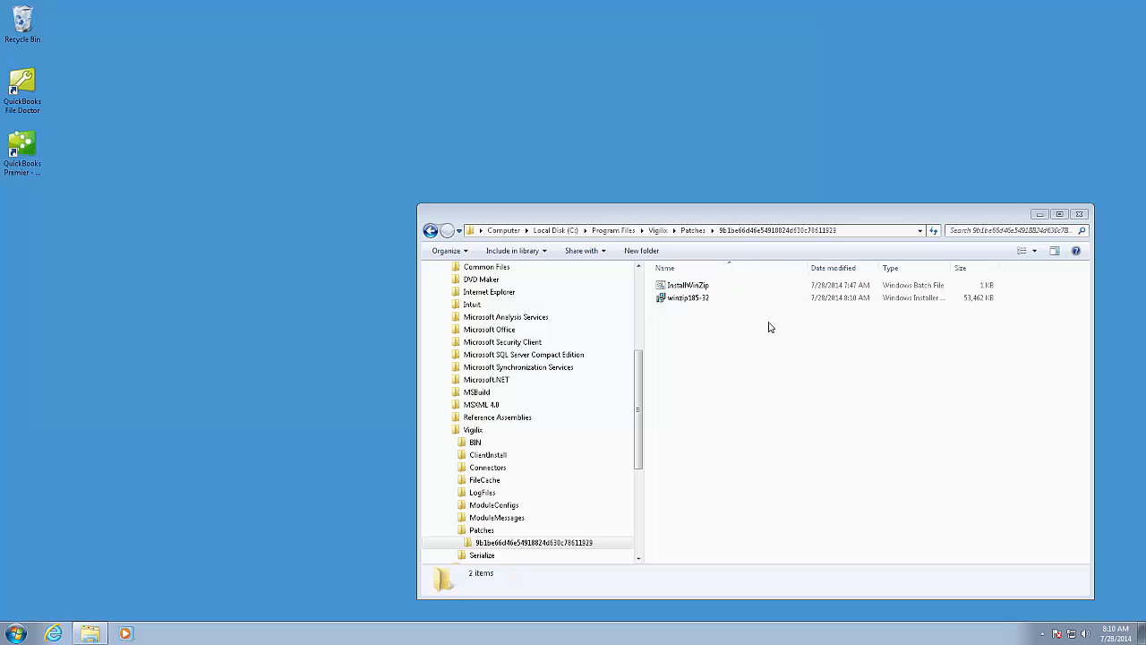
Check the remote machine's desktop for the WinZip shortcut and select it.
click(802, 215)
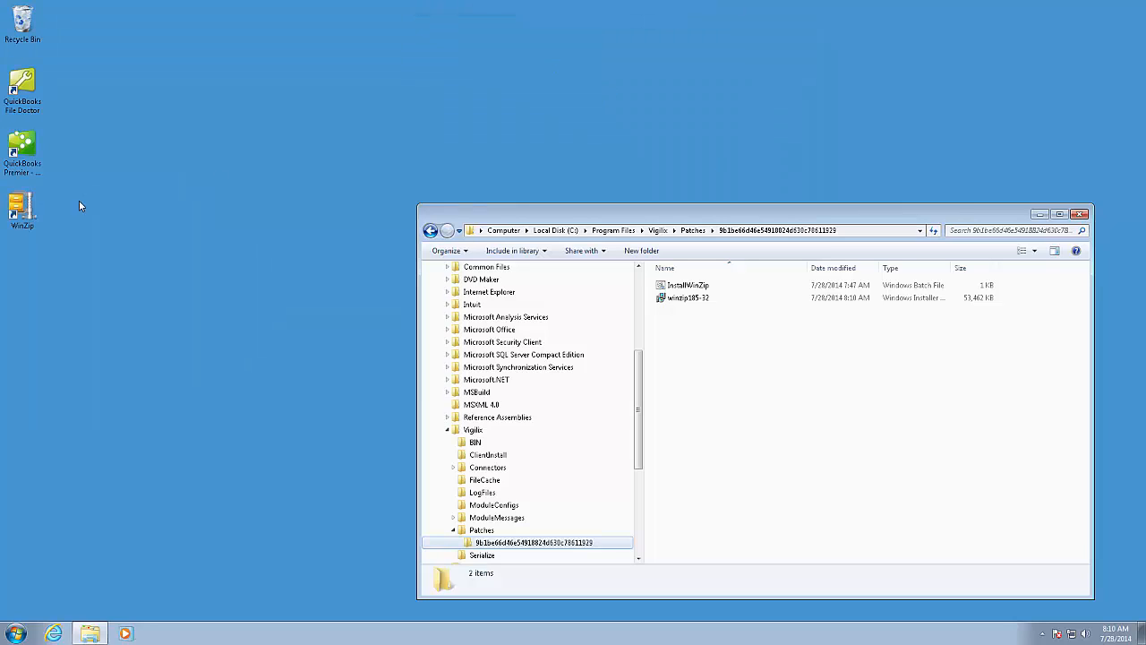
click(37, 213)
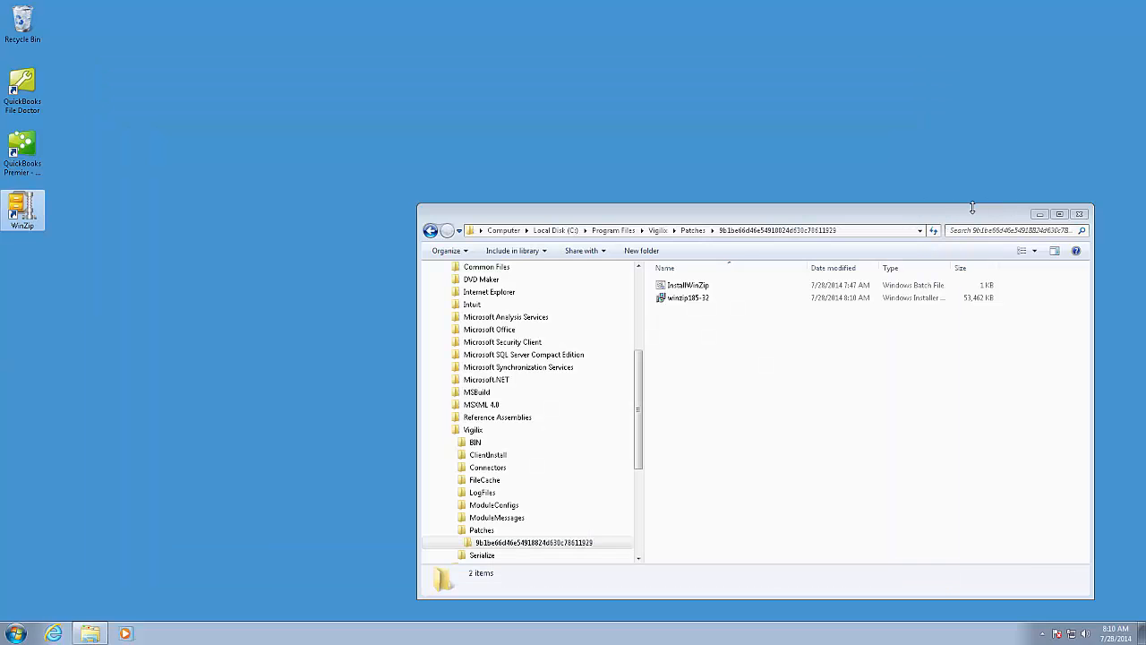
click(973, 208)
Inspect the WinZip 18.5 entry among the remote machine's installed programs, and close the Programs and Features and Patches folder windows.
click(15, 634)
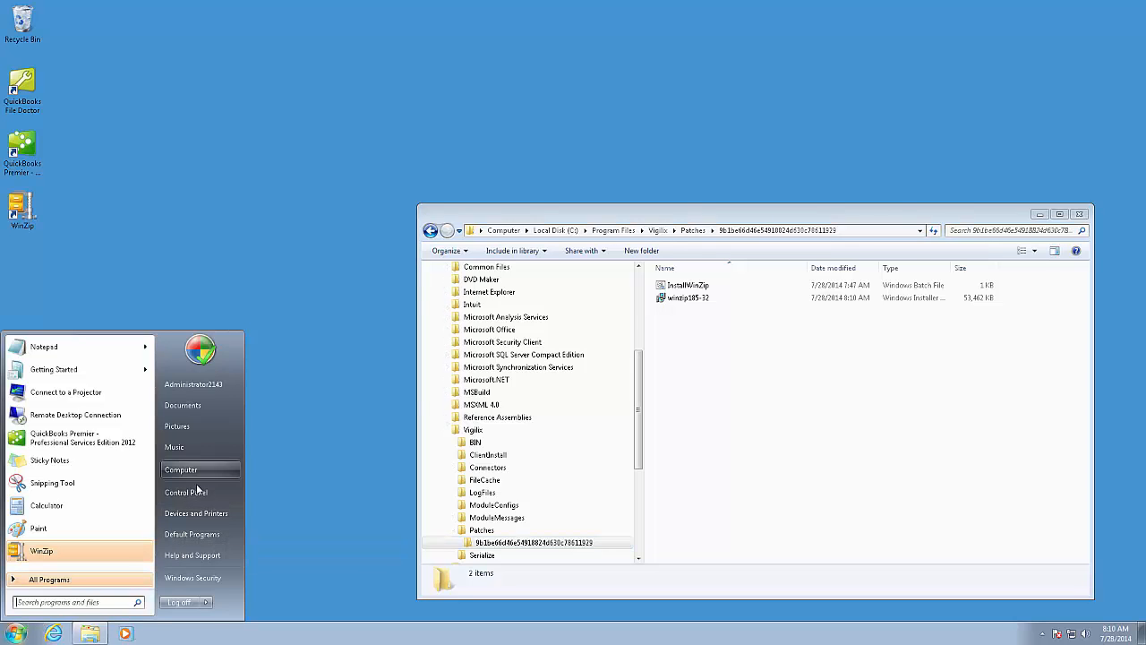
click(186, 492)
click(385, 314)
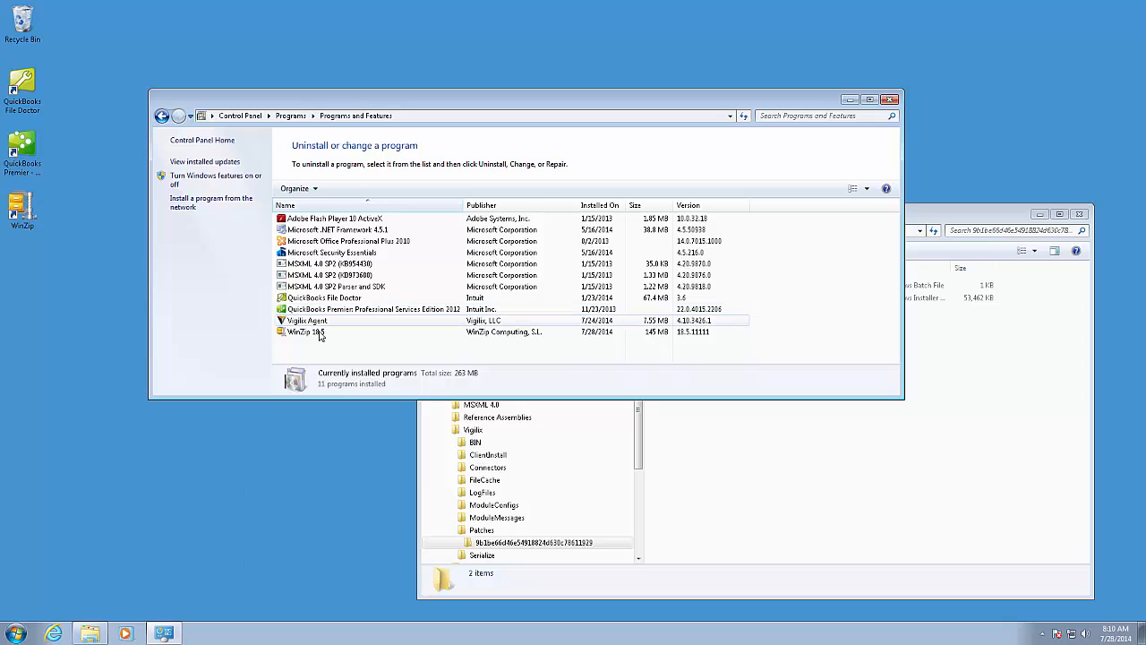
click(433, 332)
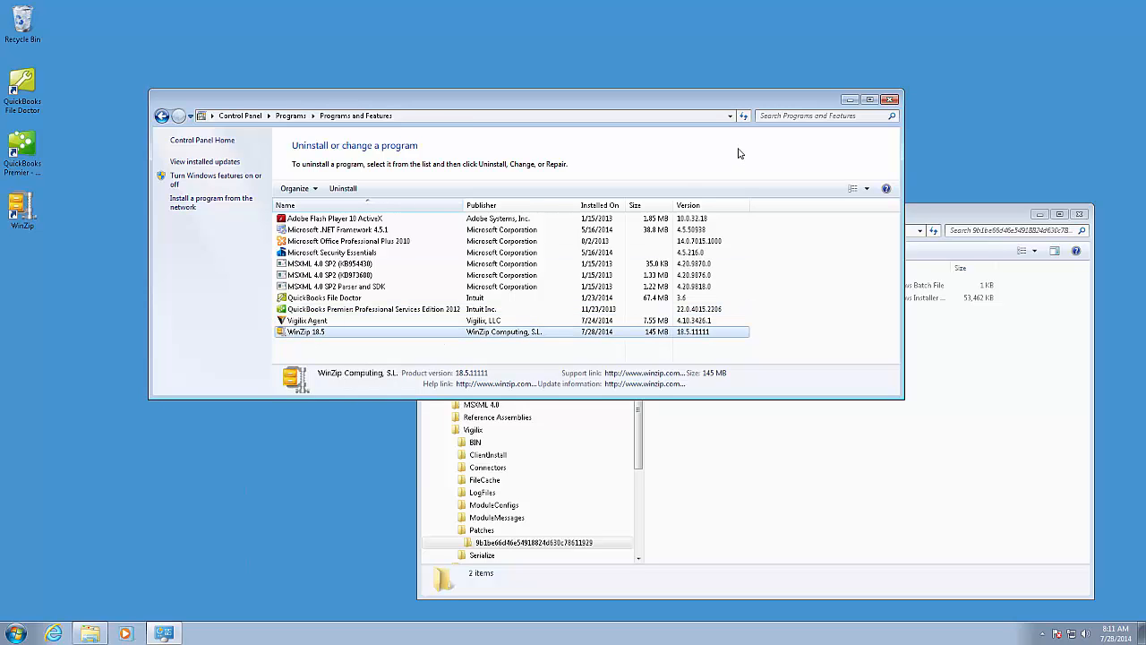
click(891, 100)
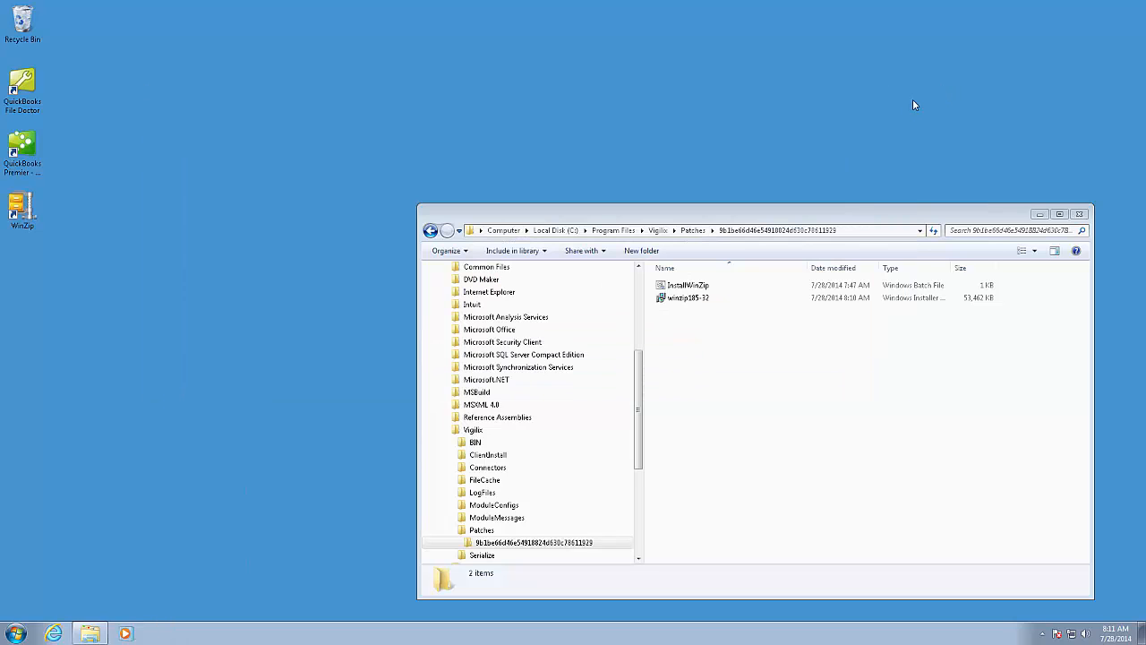
click(1079, 215)
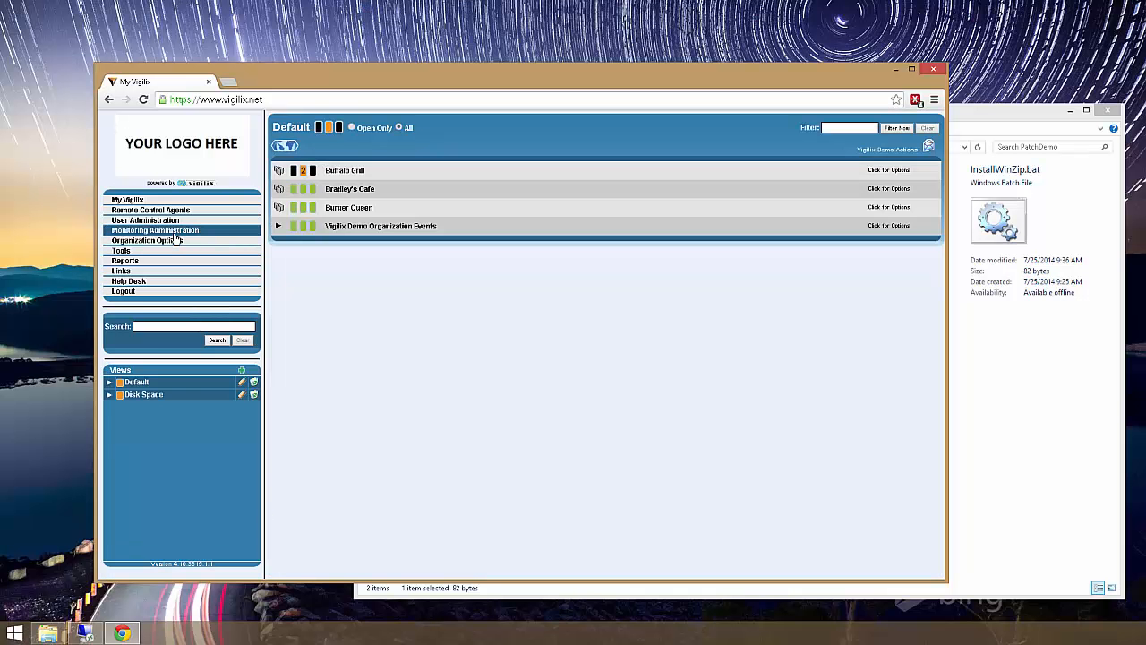
Return to Vigilix in Chrome and review the Back office agent's patch update history, examining the latest Install Winzip 18.5 status.
click(175, 234)
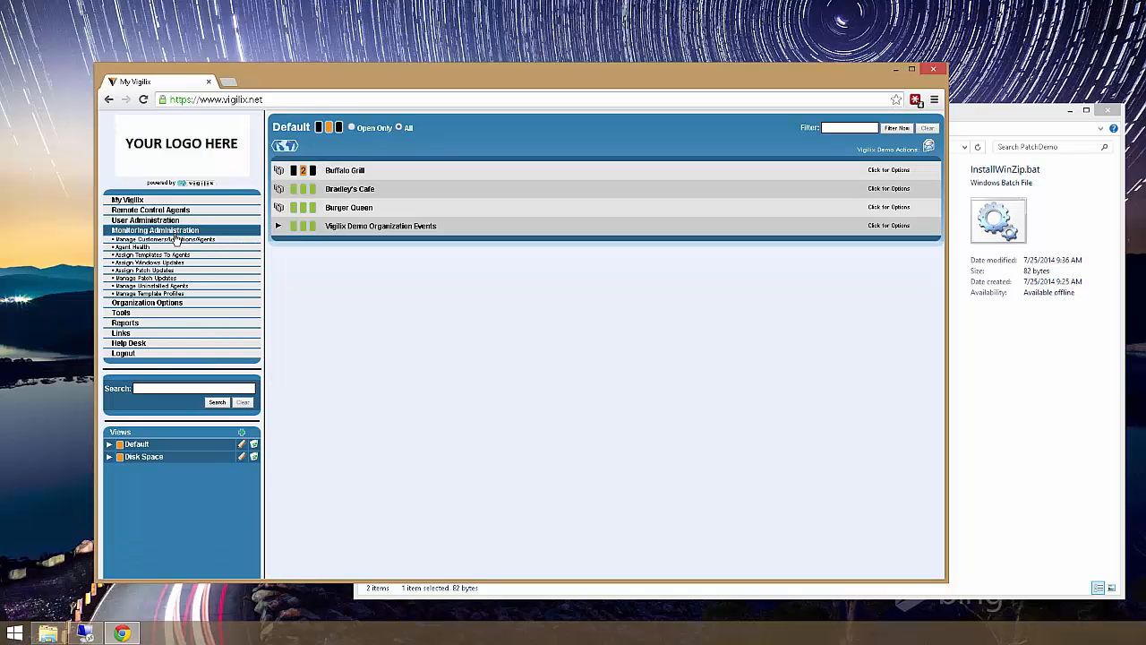
click(137, 270)
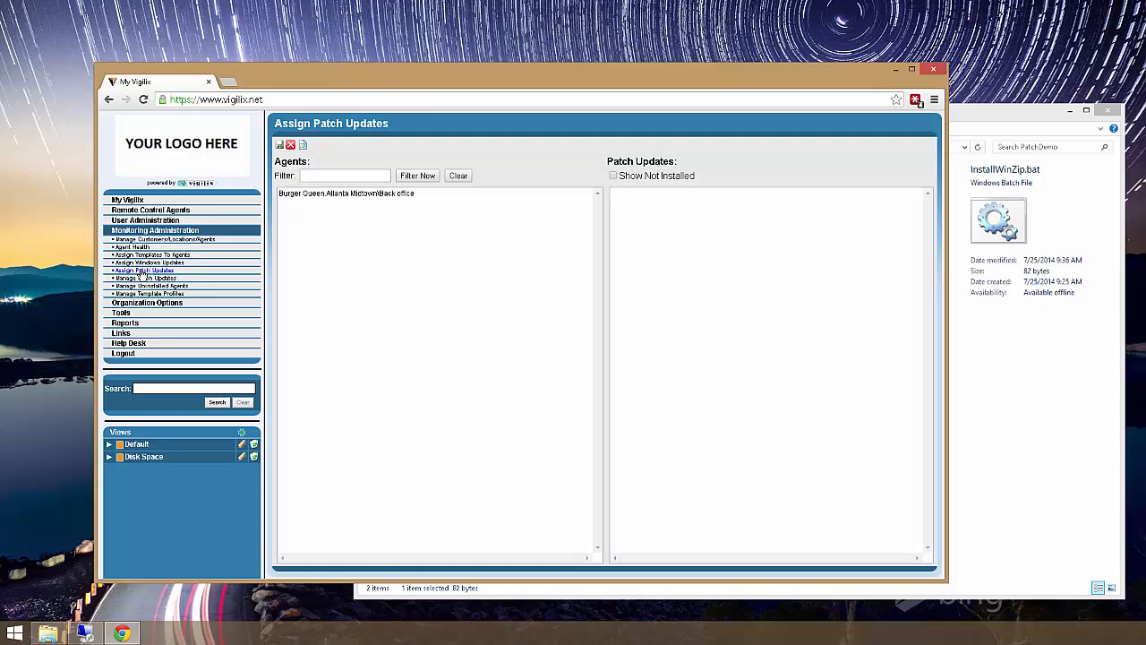
click(328, 195)
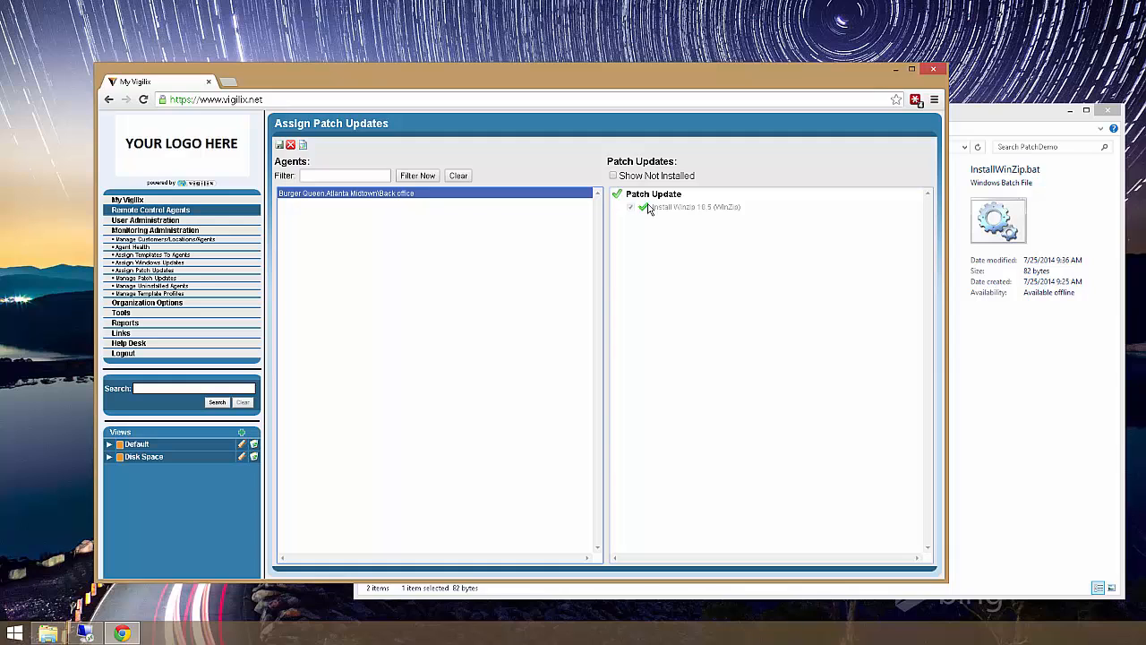
click(303, 145)
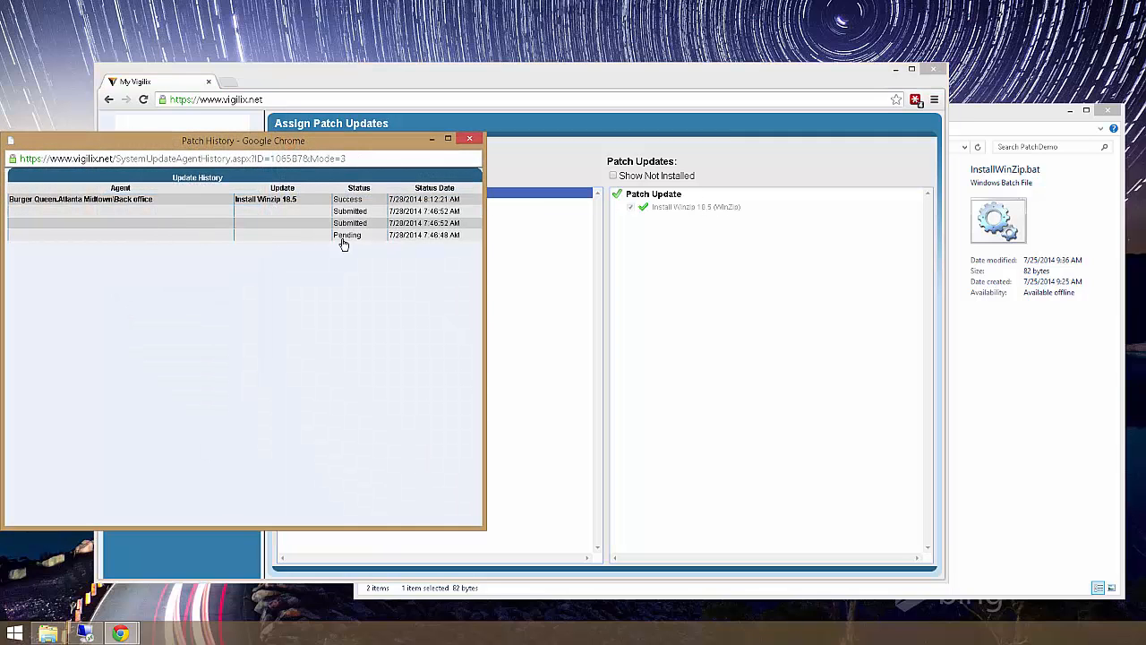
drag(326, 200, 469, 189)
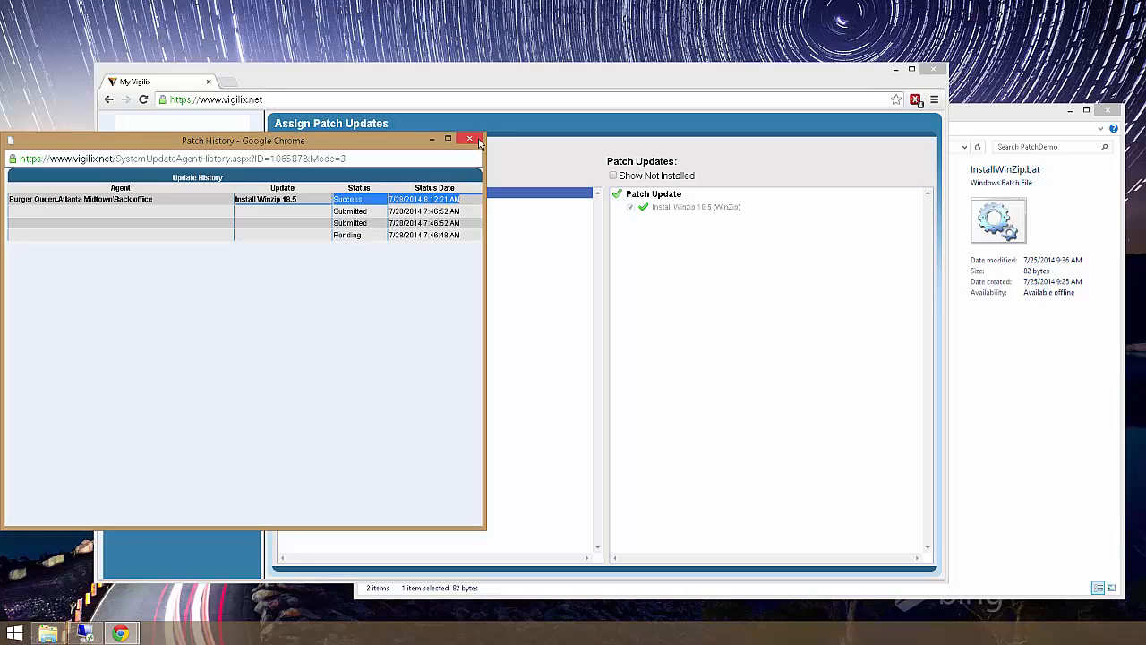
click(479, 136)
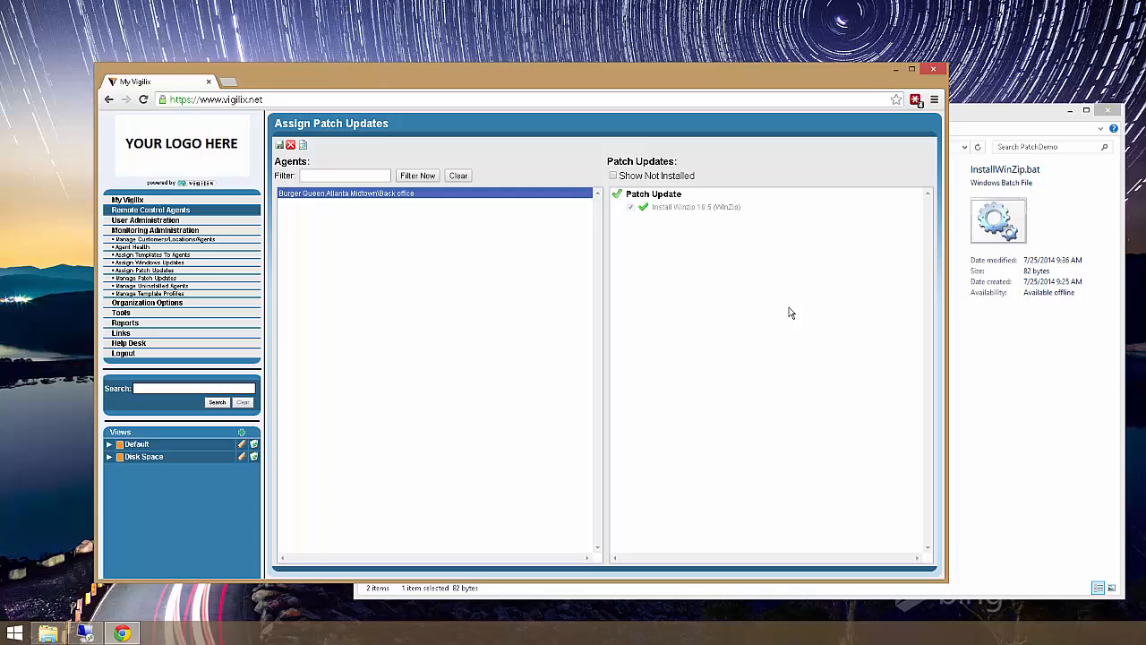